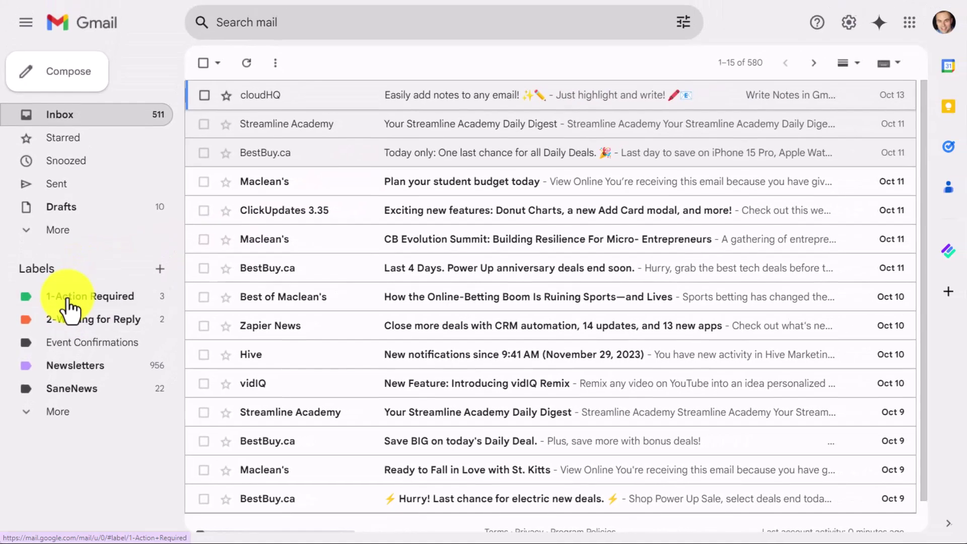
- View the 1-Action Required label, then return to the full 580-conversation inbox
click(83, 244)
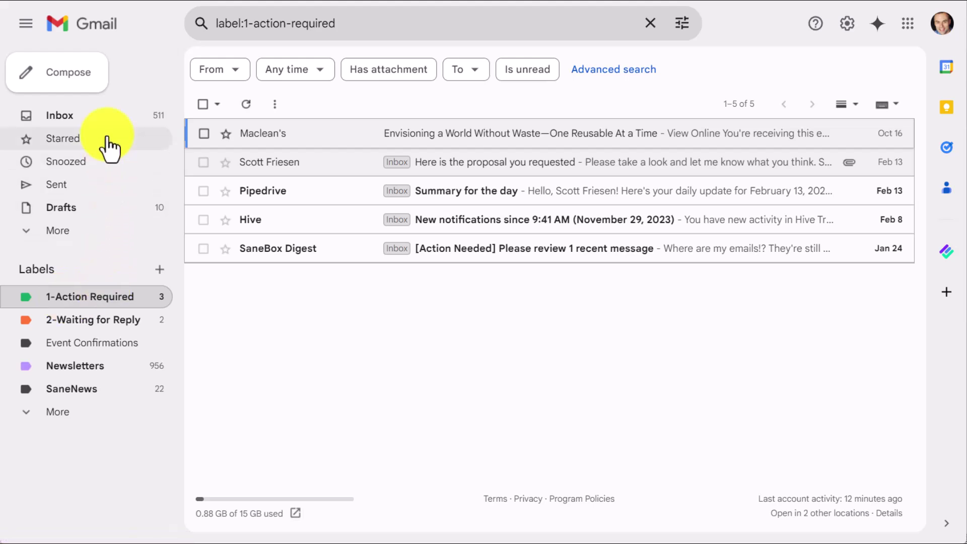
click(99, 116)
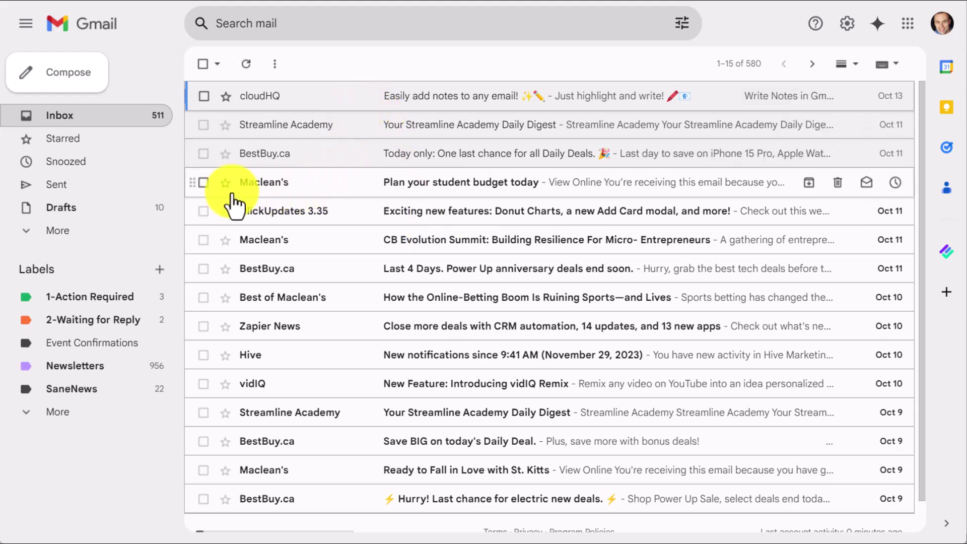
- Label the Maclean's student budget, BestBuy 'Last 4 Days' and Hive emails 1-Action Required
click(203, 182)
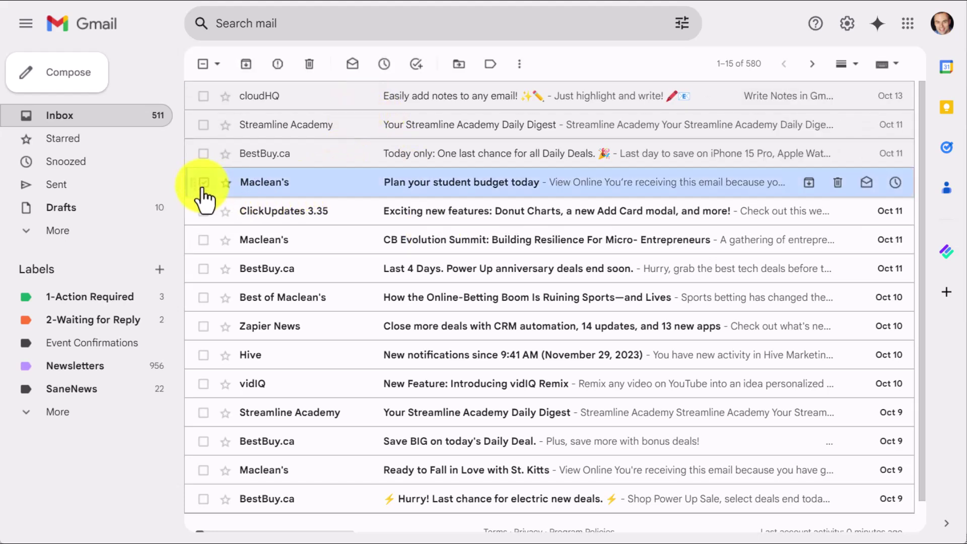
click(204, 269)
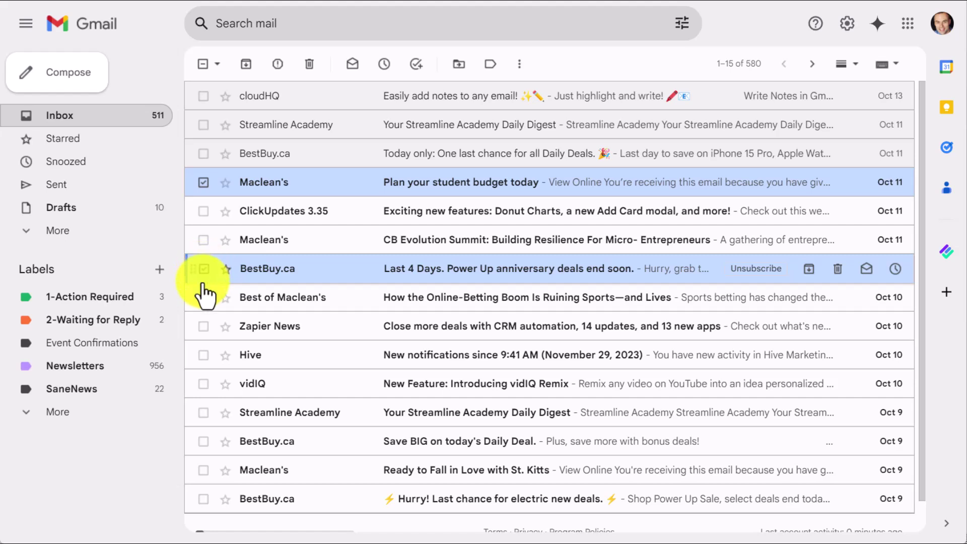
click(203, 356)
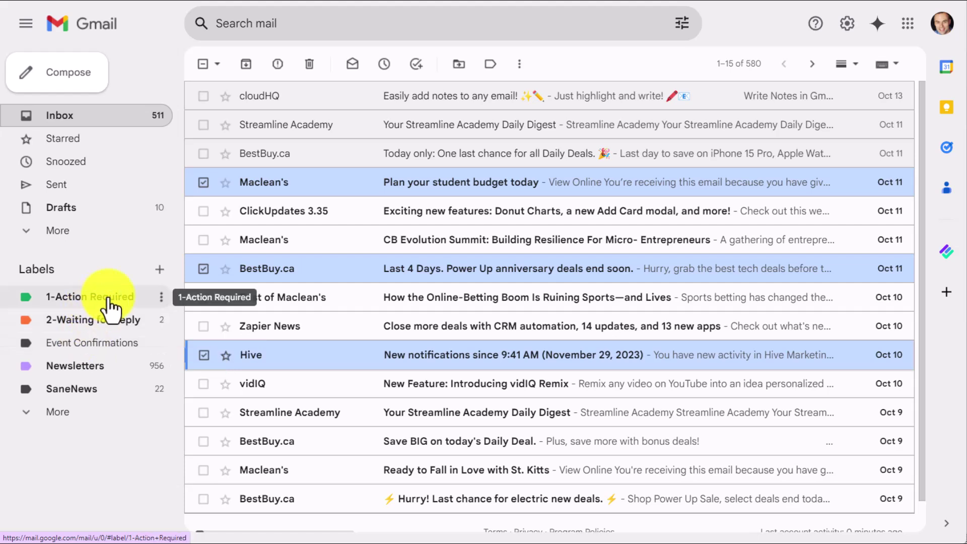
click(490, 65)
scroll(557, 229, down, 2)
click(506, 250)
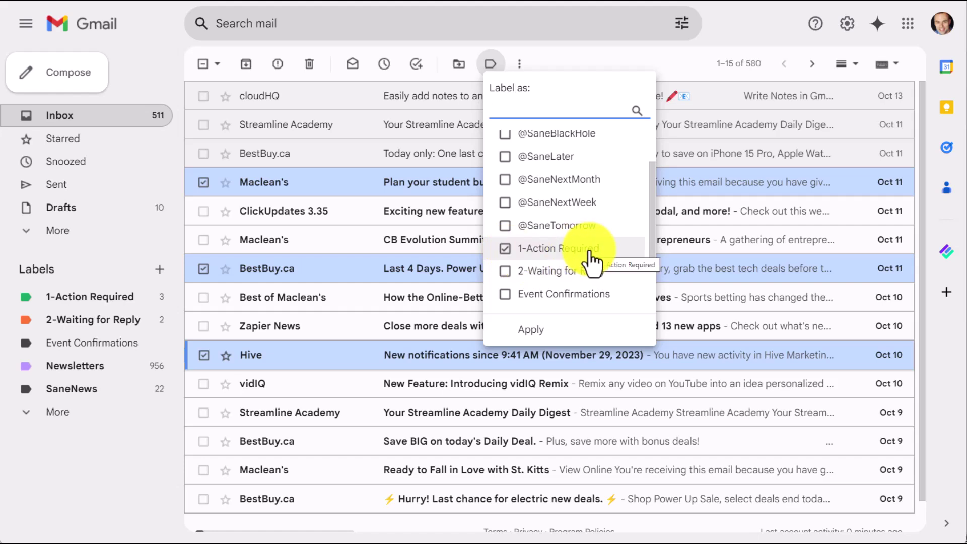
scroll(565, 270, down, 2)
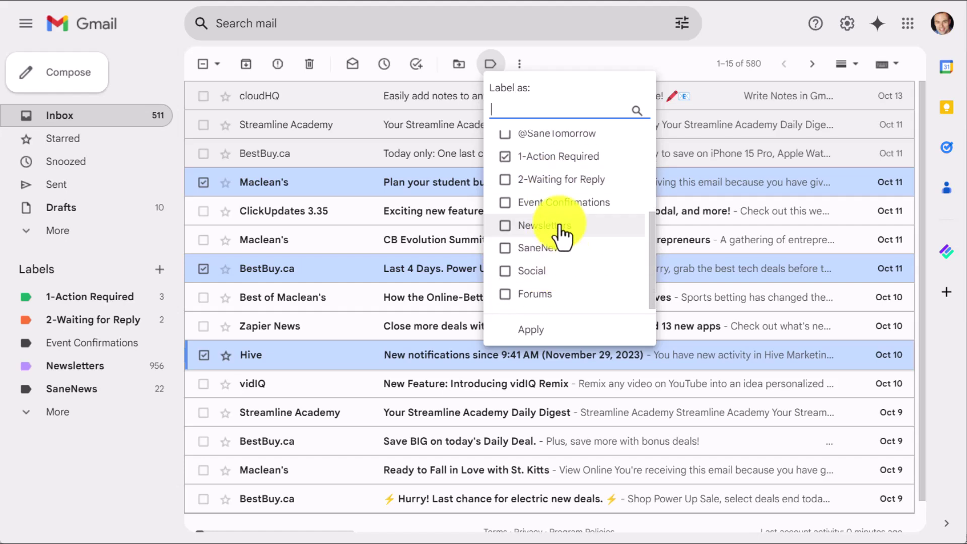
click(531, 330)
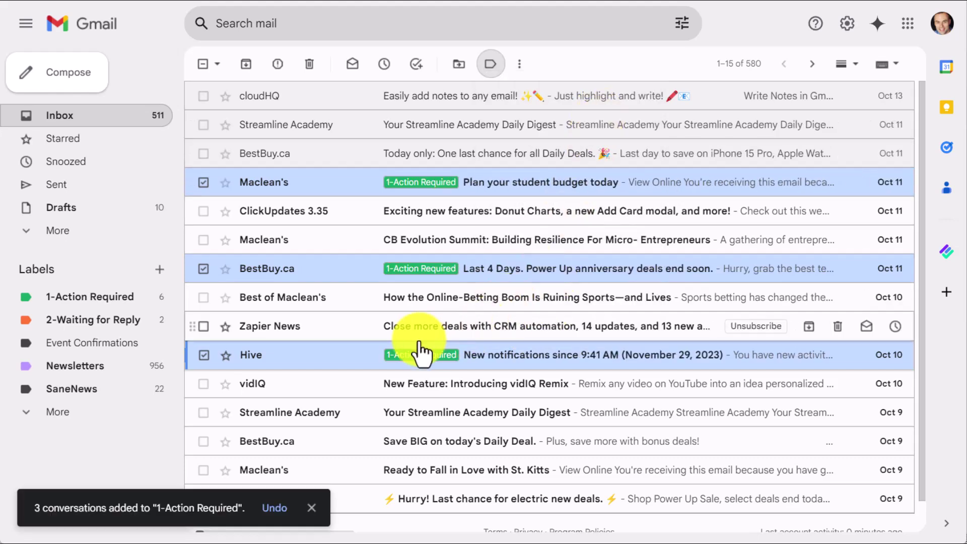
- Clear the email selection and mark the BestBuy 'Last 4 Days' email as read
scroll(422, 351, down, 1)
scroll(423, 351, up, 1)
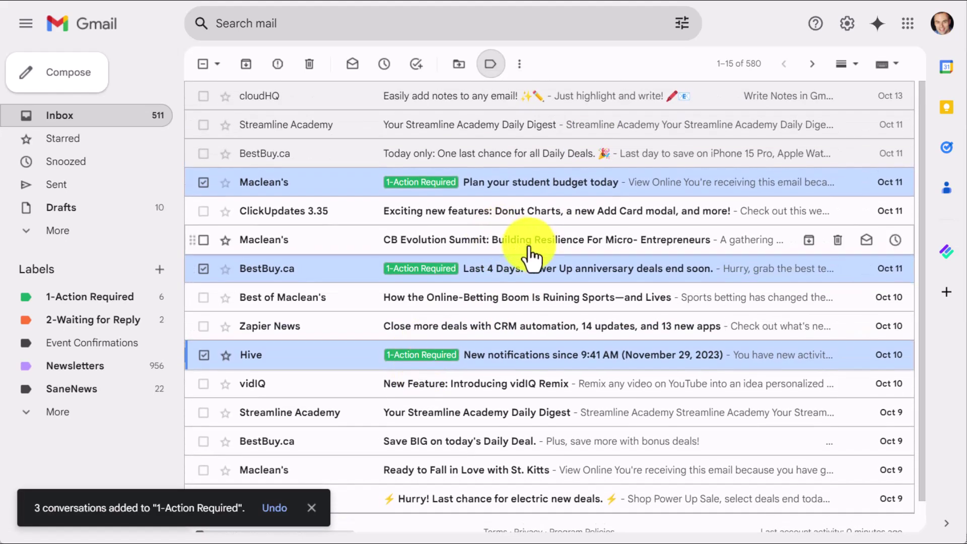
click(203, 64)
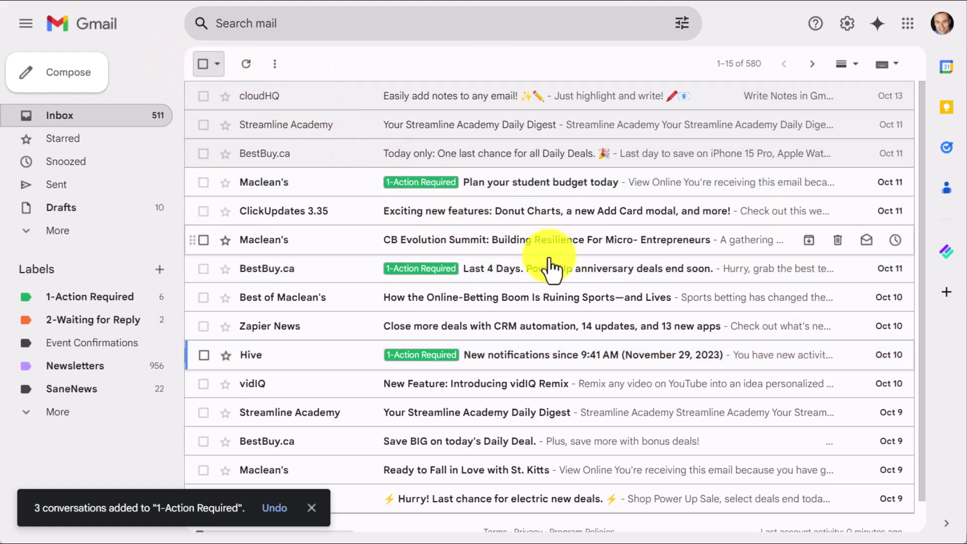
scroll(550, 272, down, 1)
scroll(552, 275, up, 1)
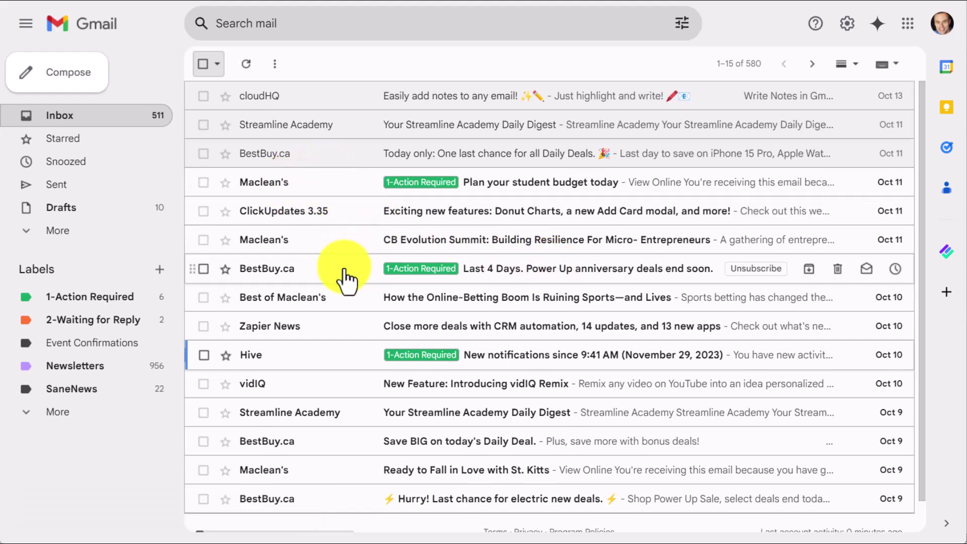
key(k)
key(k)
key(k)
key(shift+i)
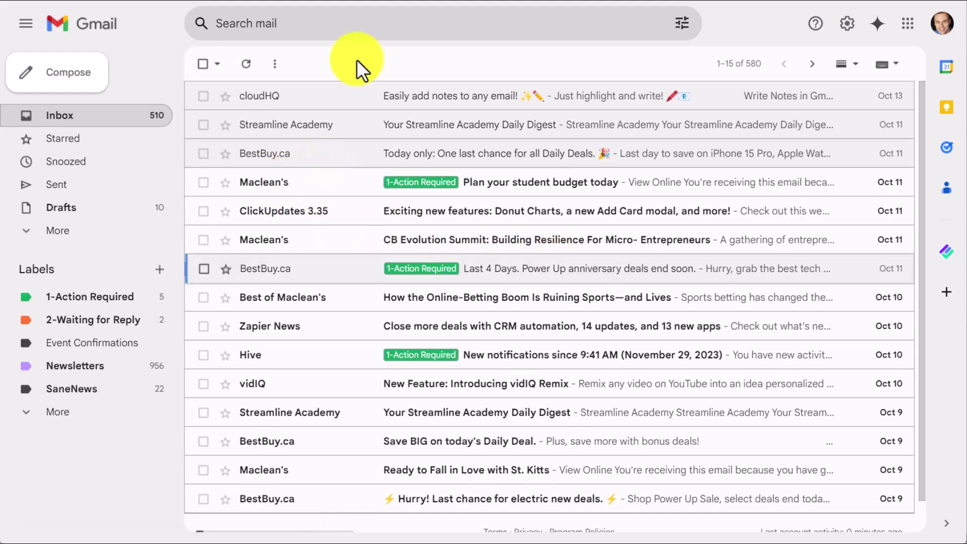
- Open the BestBuy 'Last 4 Days' email and remove its 1-Action Required label
click(316, 283)
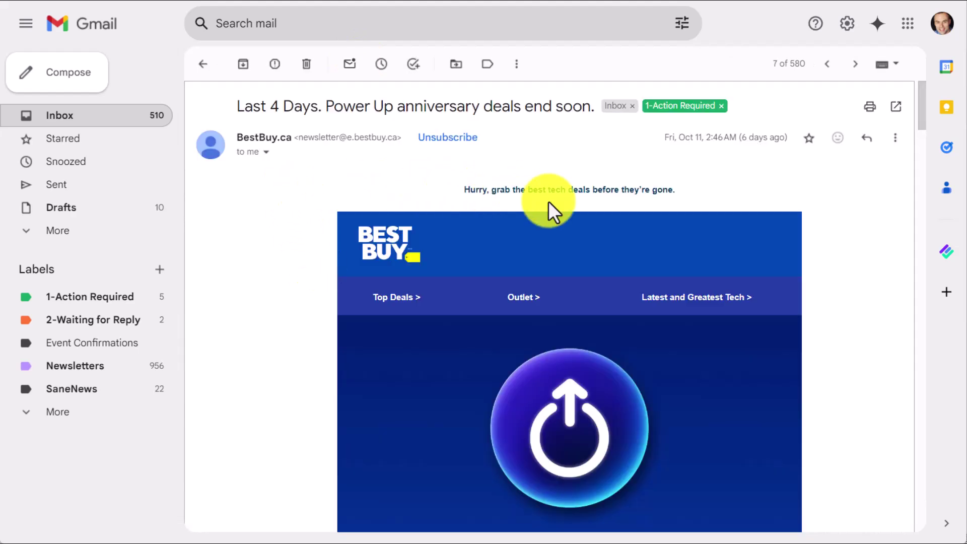
scroll(734, 309, down, 6)
scroll(734, 309, up, 6)
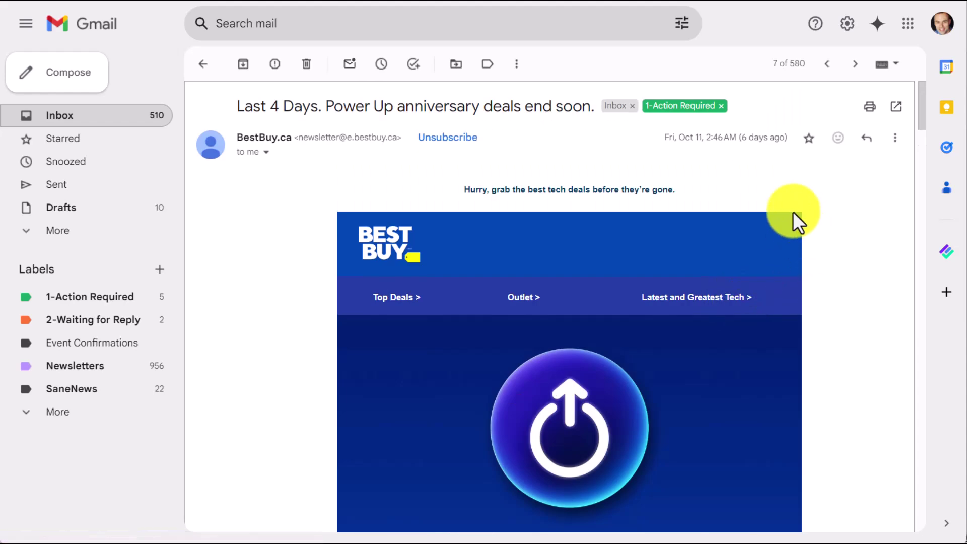
click(724, 107)
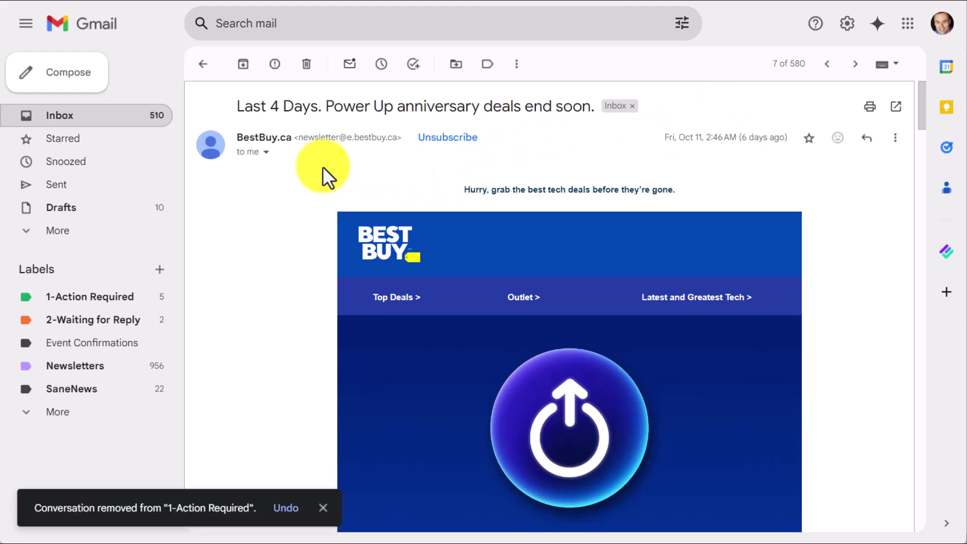
- Go back to the inbox list, where 1-Action Required now shows 5
click(202, 64)
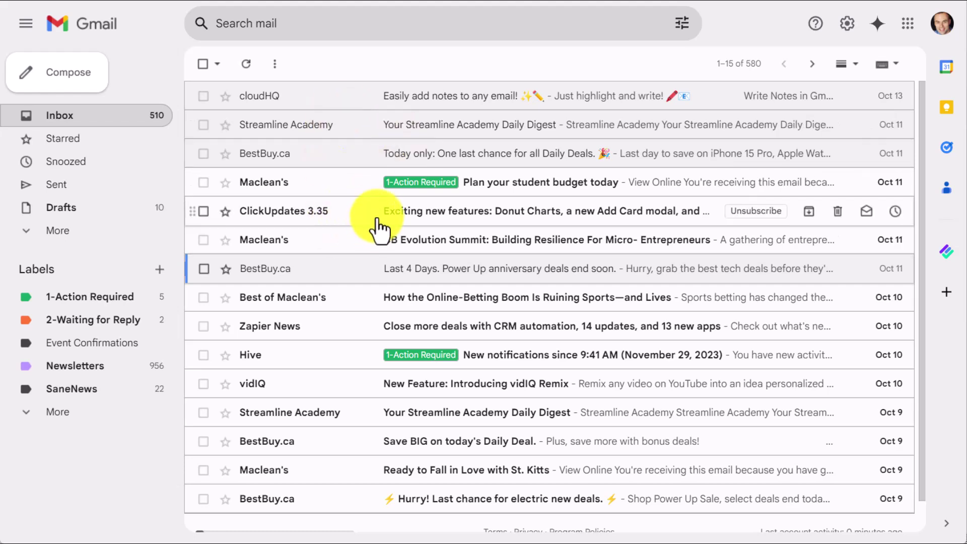
- Bring up the snooze choices for the ClickUpdates 3.35 email
click(895, 212)
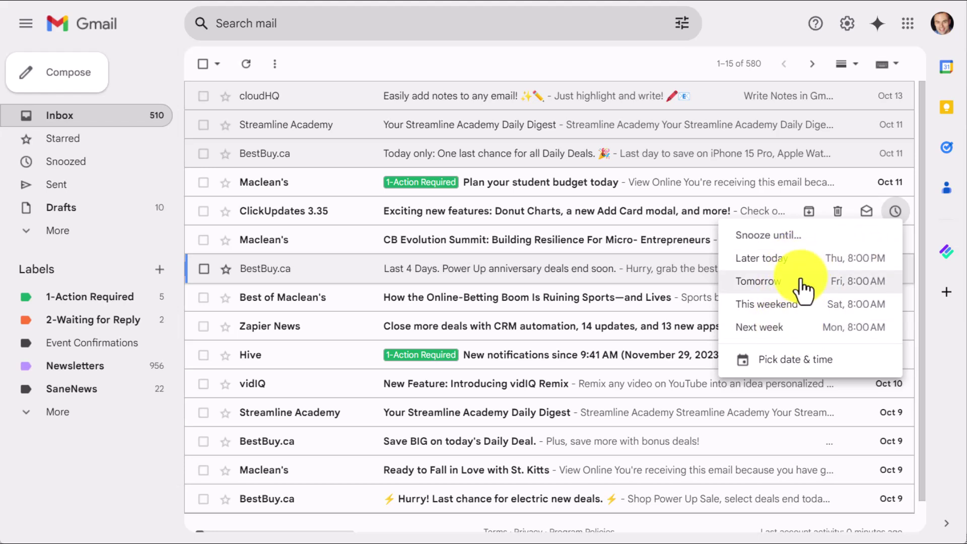
- Snooze the ClickUpdates email until Oct 18, 2024, 8:00 AM
click(796, 360)
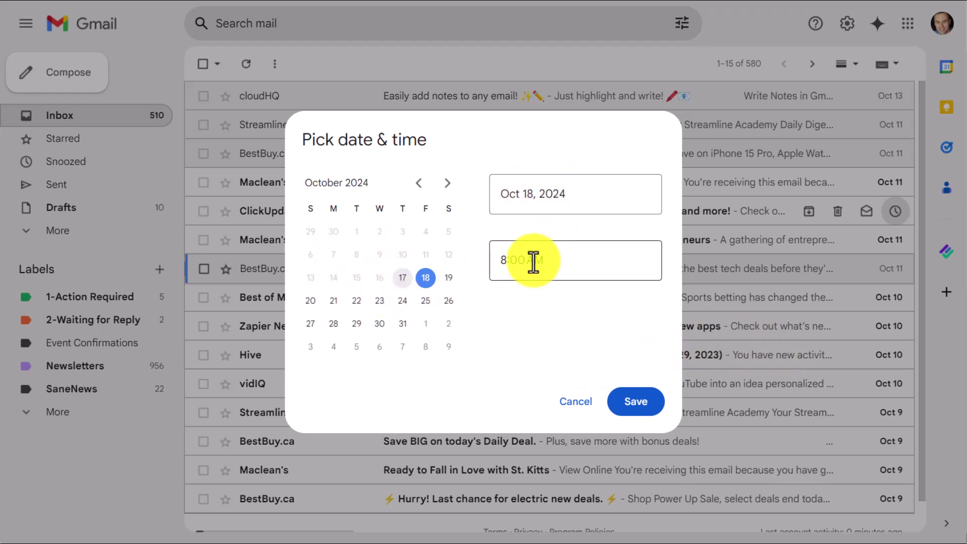
click(625, 405)
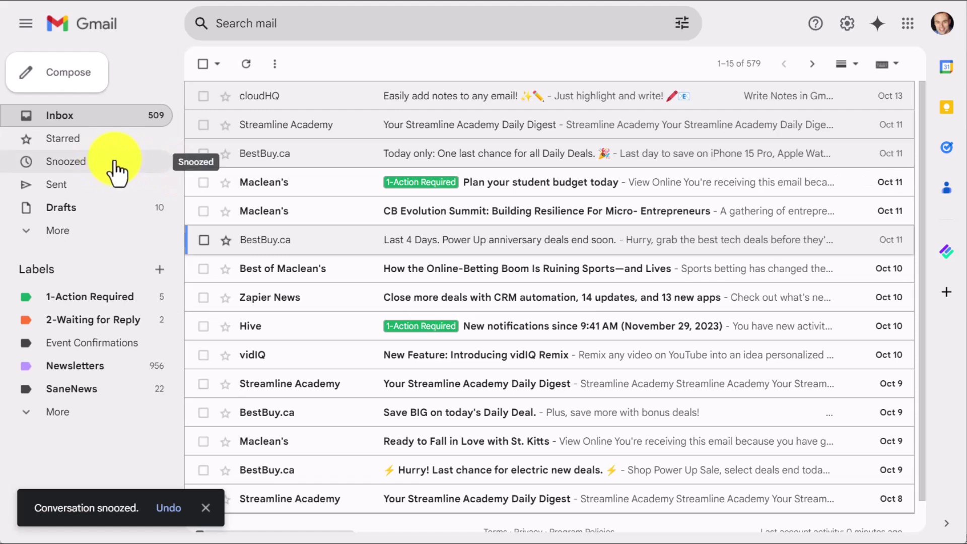
- Open the Snoozed folder and show the Streamline Academy message's snooze options
click(70, 165)
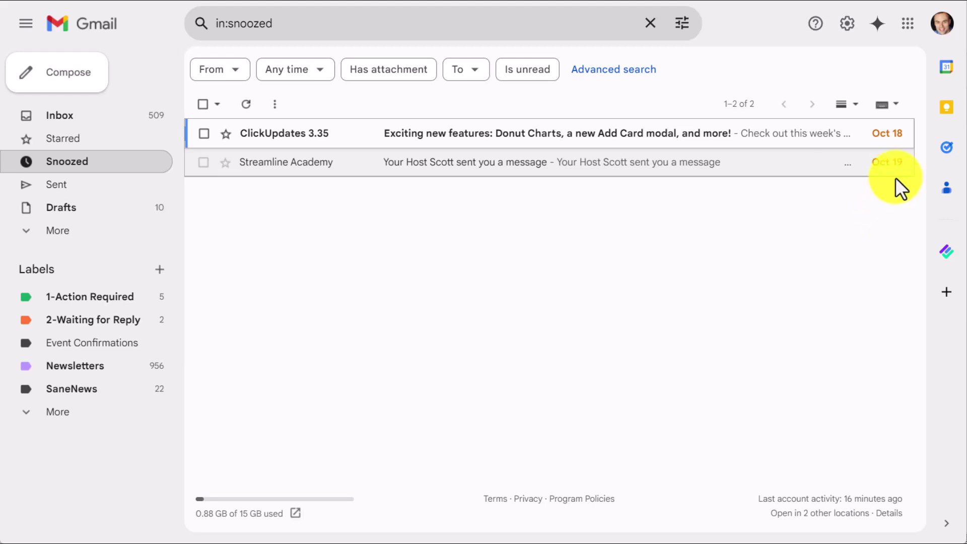
mouse_move(894, 168)
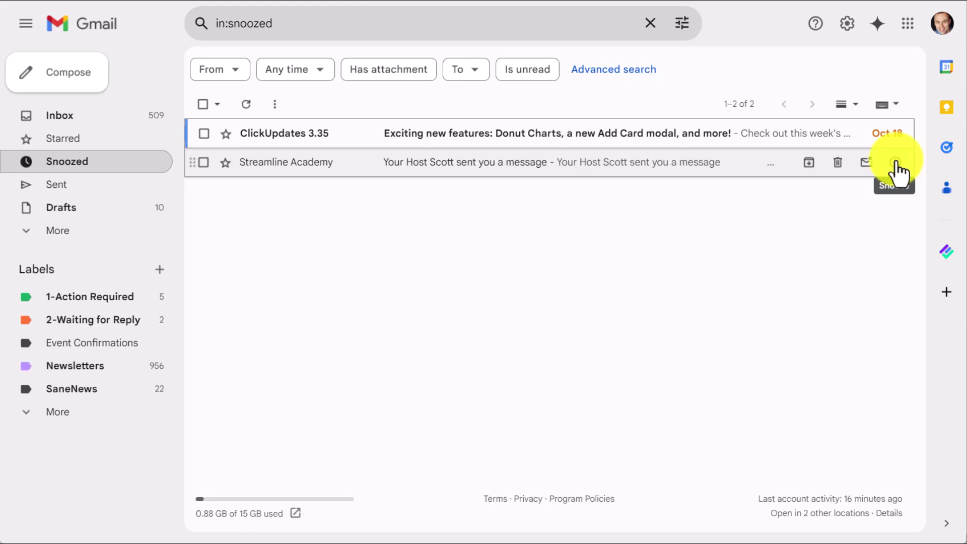
click(896, 163)
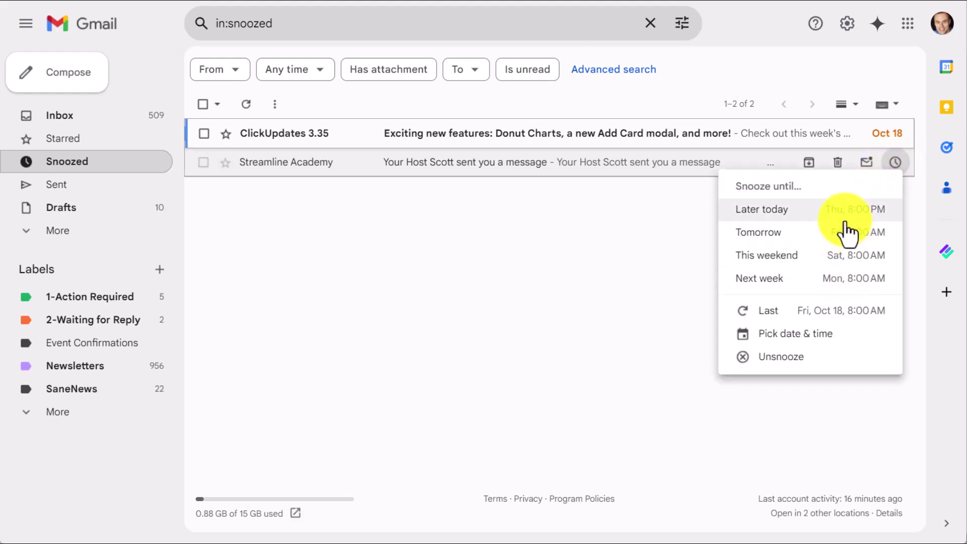
- Unsnooze the Streamline Academy Daily Digest so it returns to the inbox
click(788, 362)
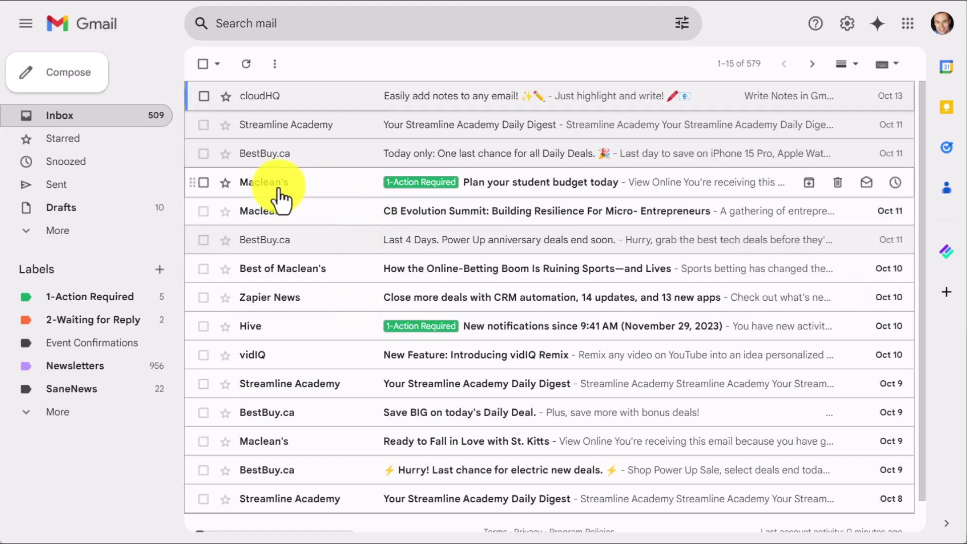
- Archive the BestBuy 'Last 4 Days' email, leaving 578 conversations in the inbox
click(203, 183)
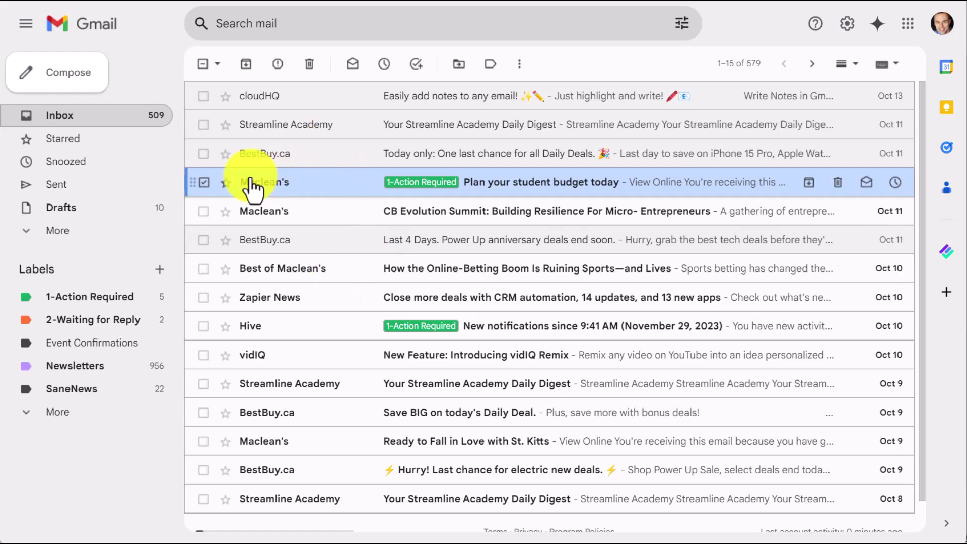
click(204, 183)
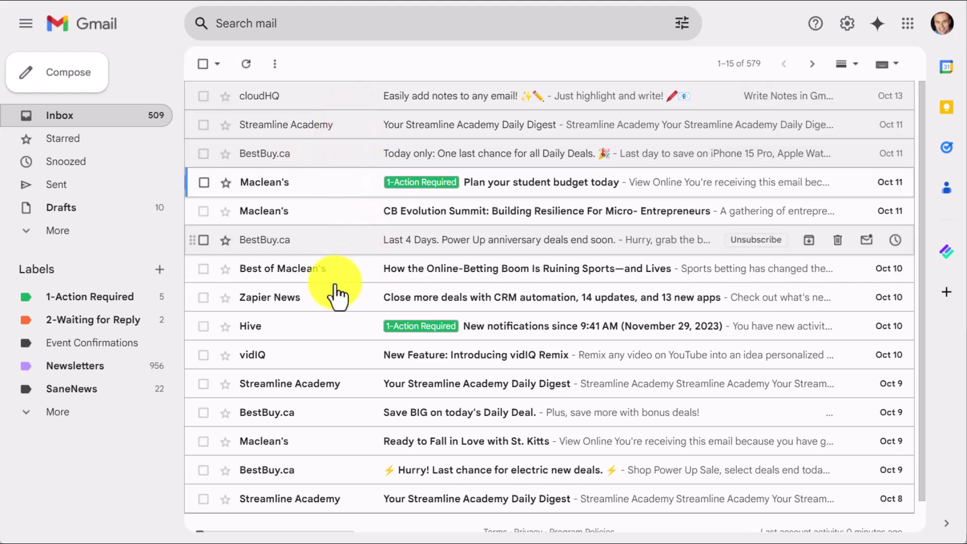
scroll(346, 360, down, 1)
scroll(352, 361, up, 1)
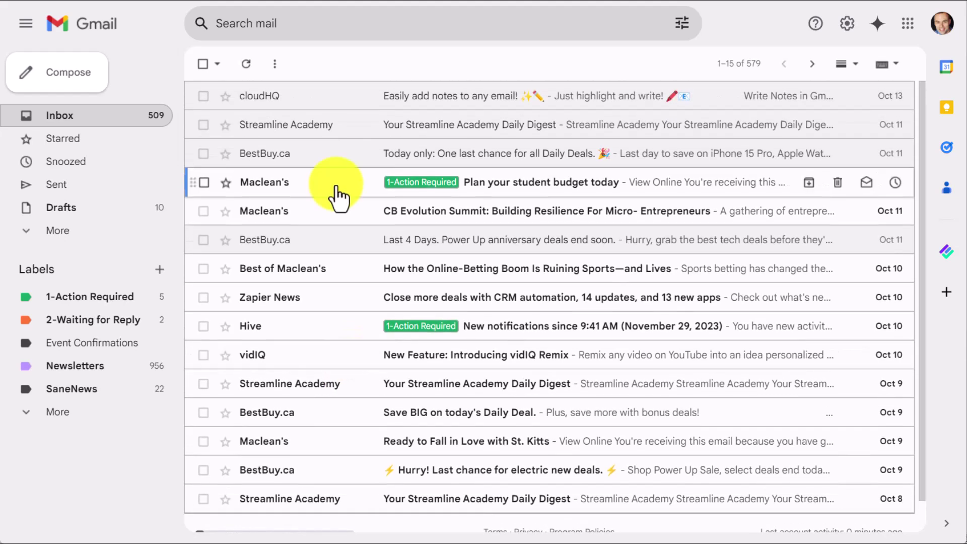
scroll(345, 255, down, 1)
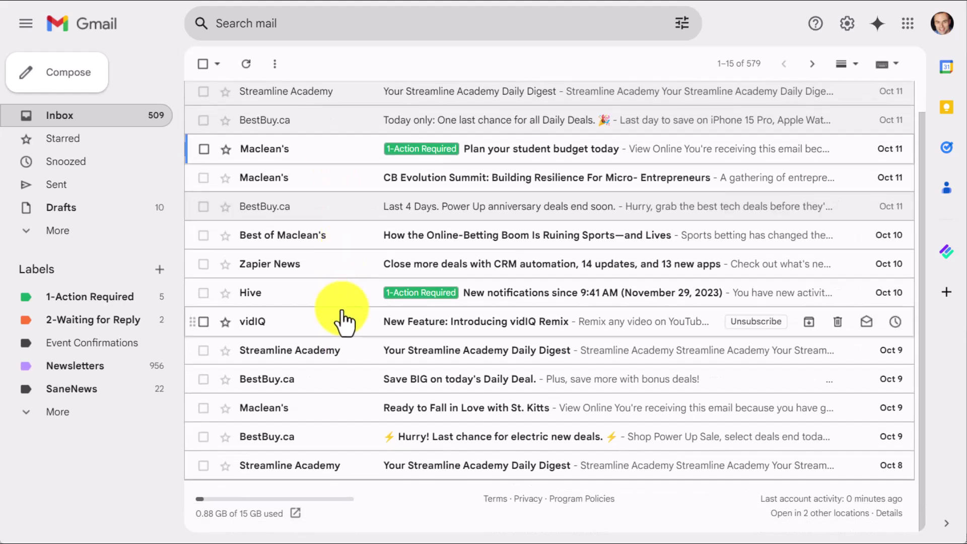
scroll(341, 320, up, 1)
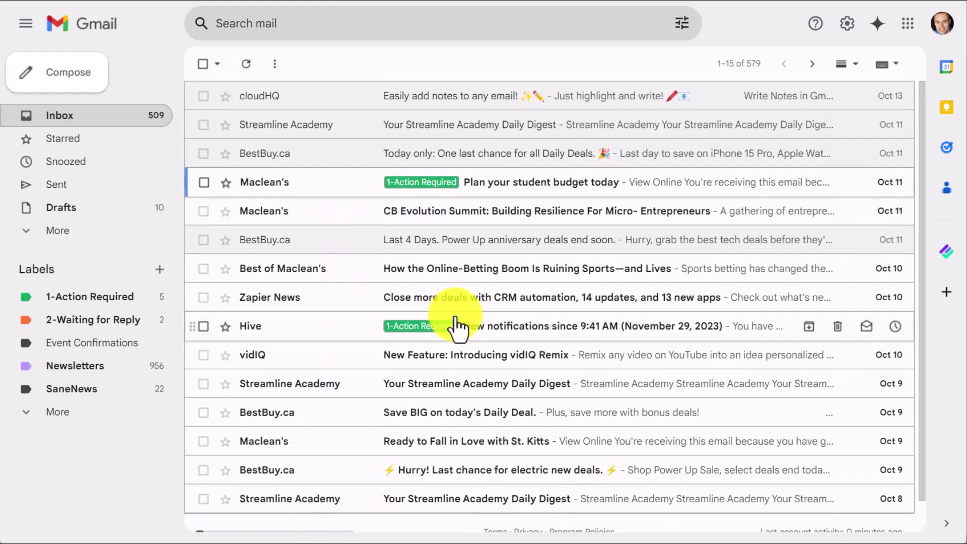
click(330, 256)
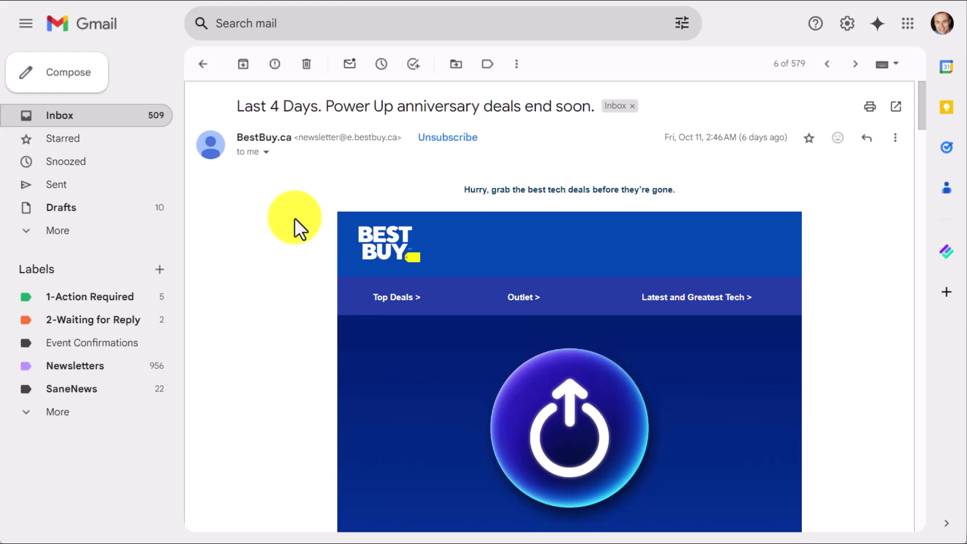
click(242, 64)
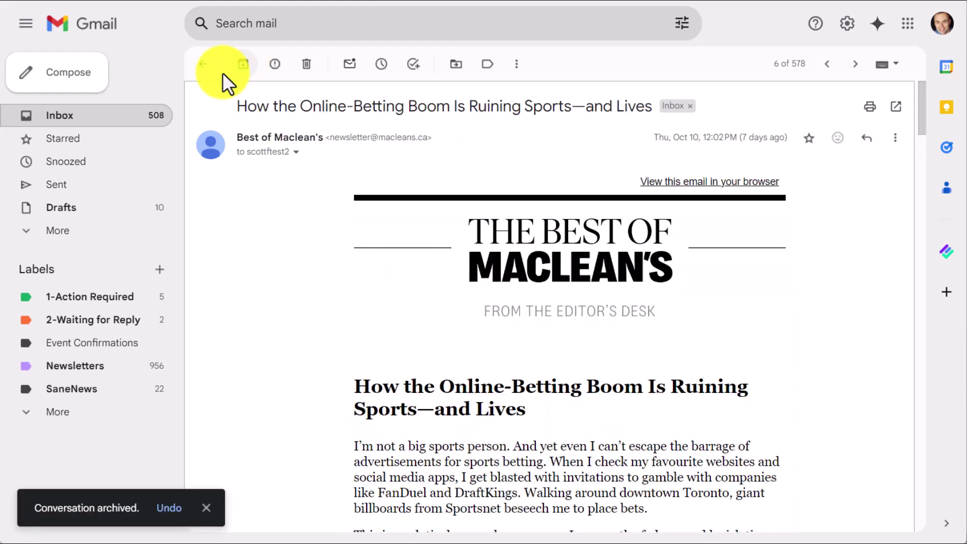
click(80, 119)
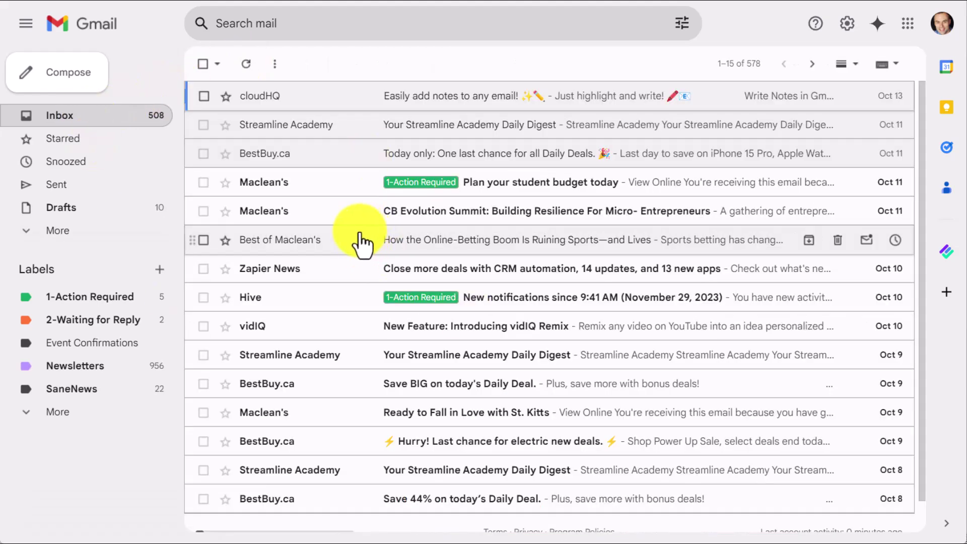
click(85, 232)
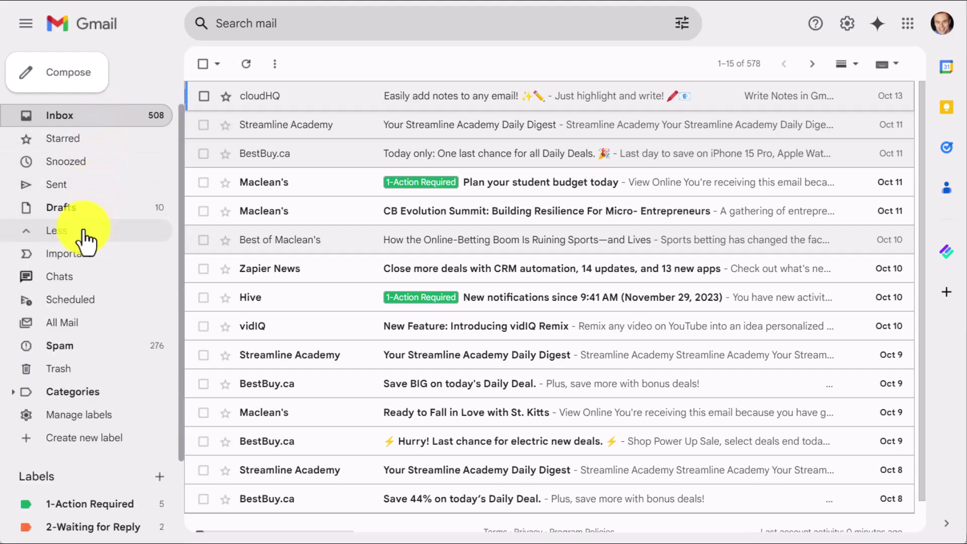
click(62, 330)
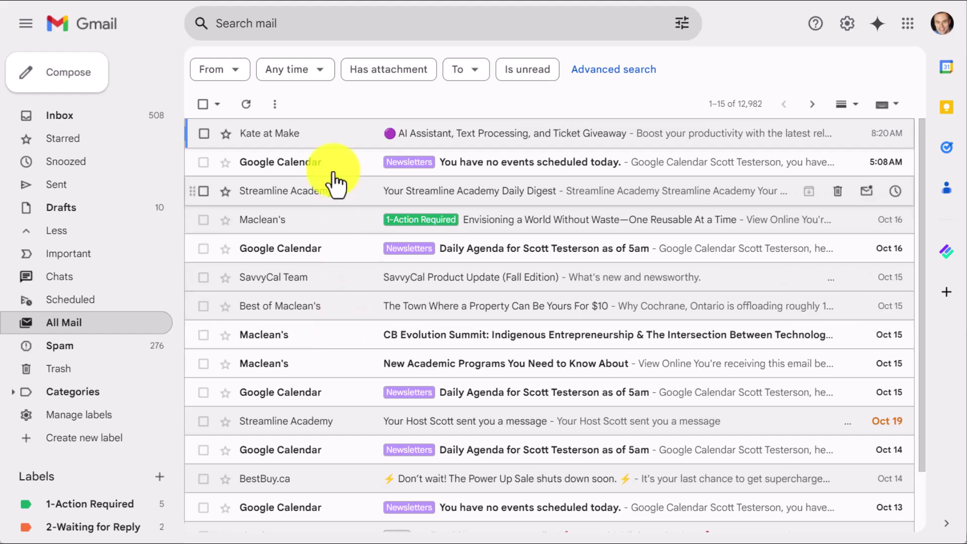
click(312, 21)
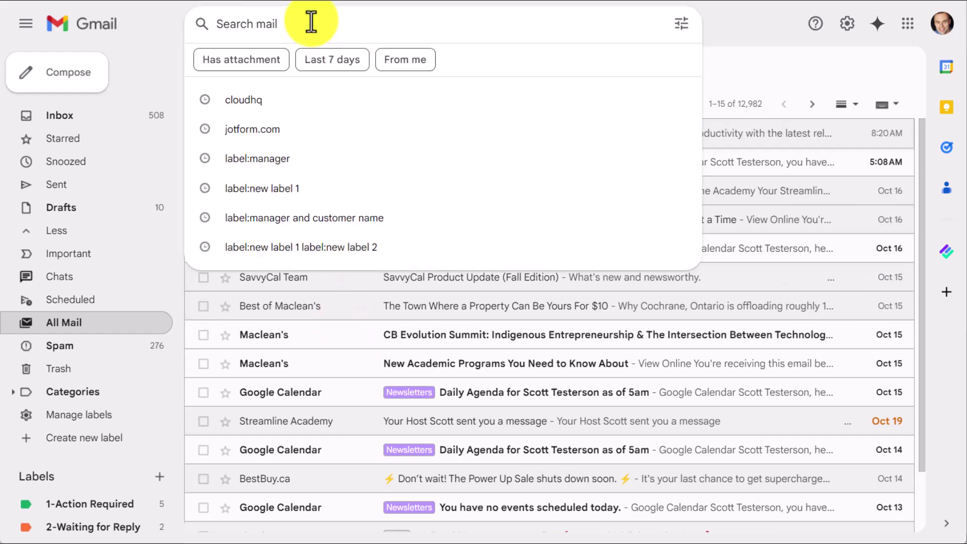
click(747, 21)
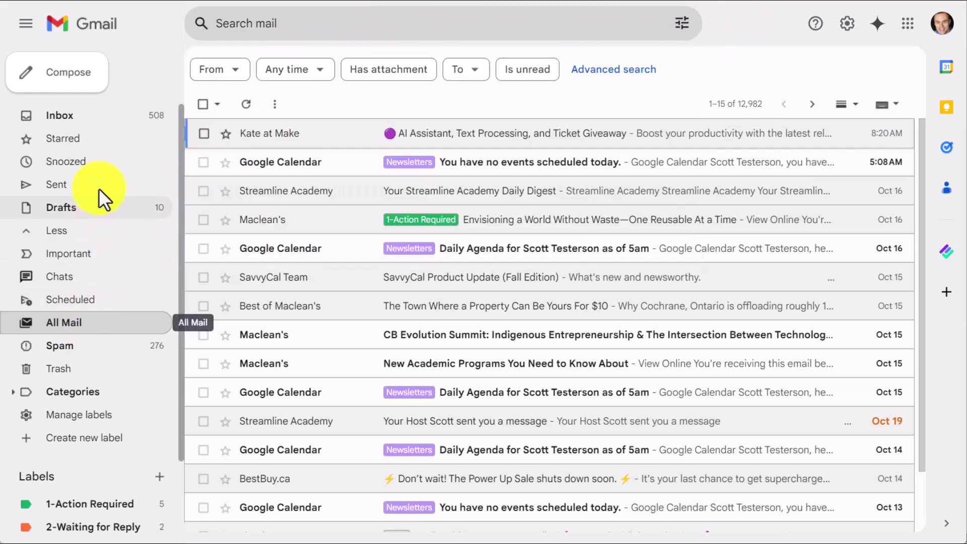
click(96, 118)
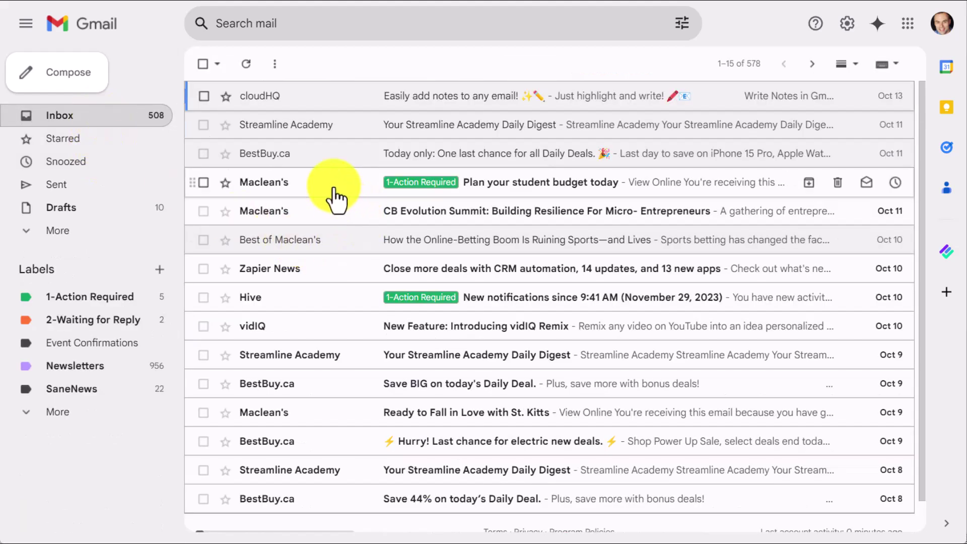
- Open the Maclean's 'Plan your student budget today' email and start an empty reply
click(335, 211)
key(r)
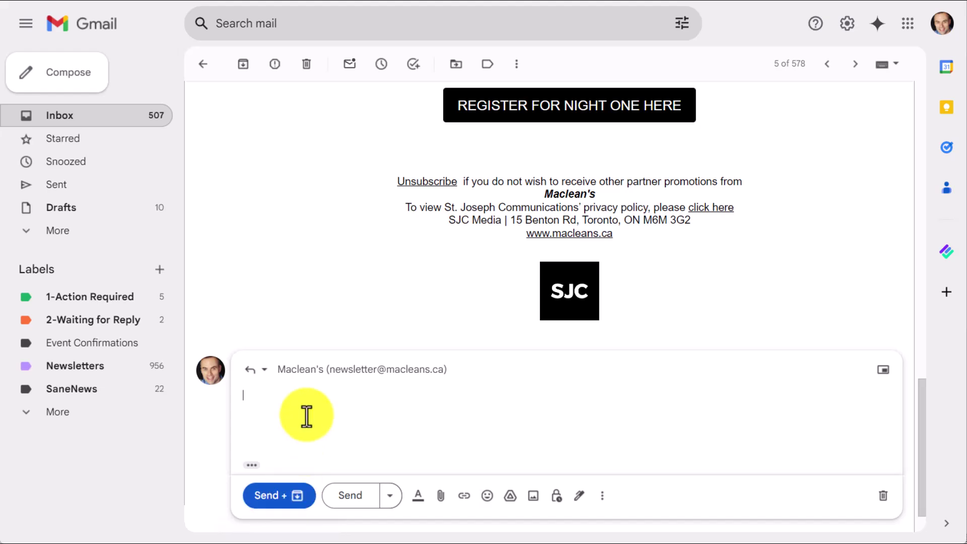
scroll(307, 419, up, 7)
scroll(306, 416, down, 8)
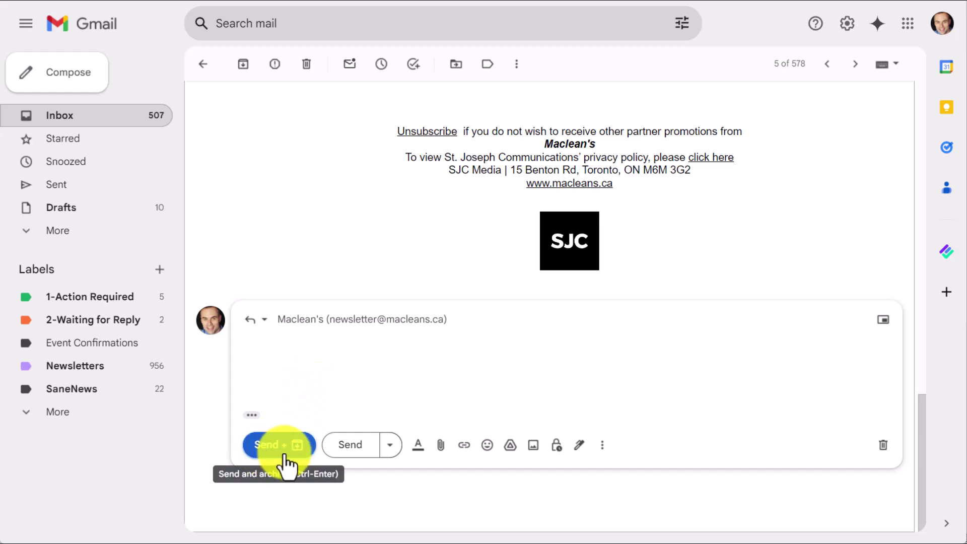
- Open Gmail's full settings and scroll the General tab toward Send and Archive
click(848, 24)
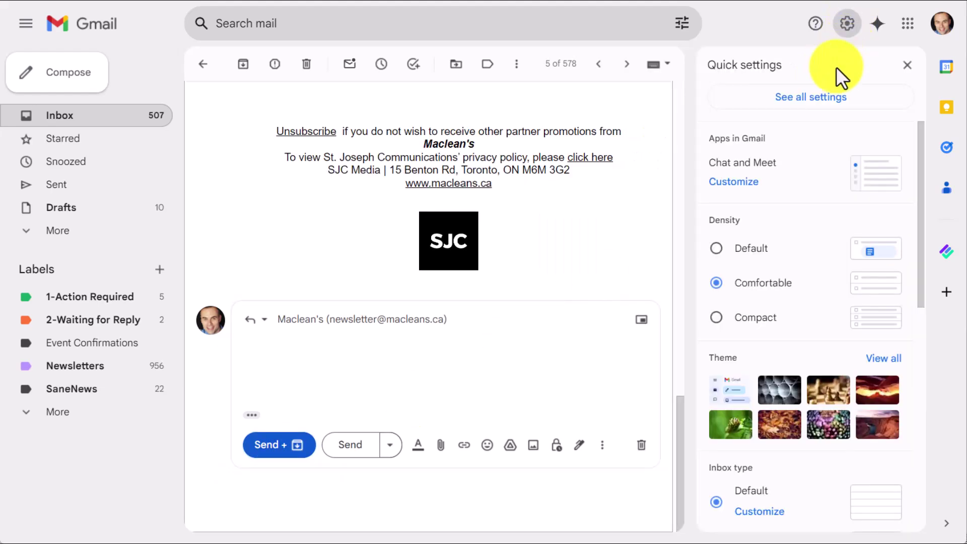
click(789, 97)
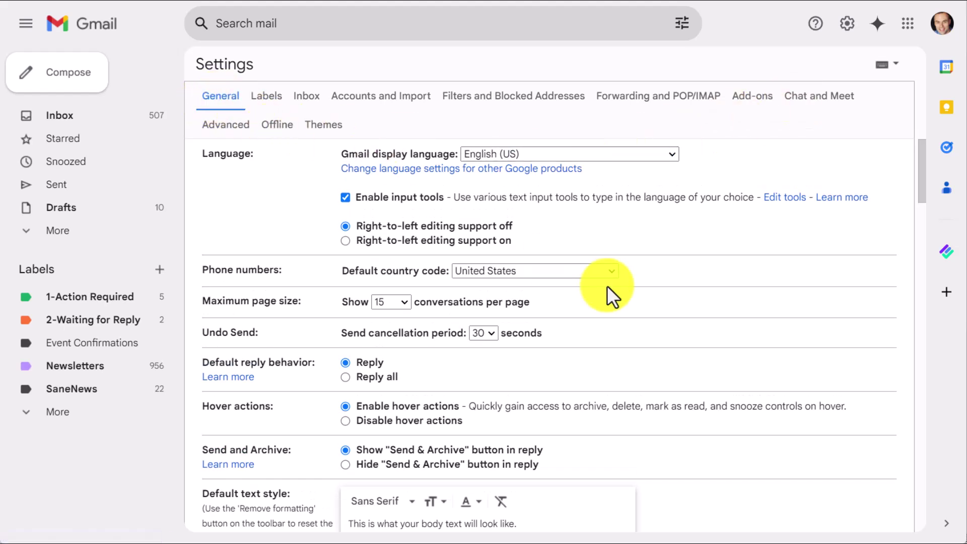
scroll(606, 285, down, 3)
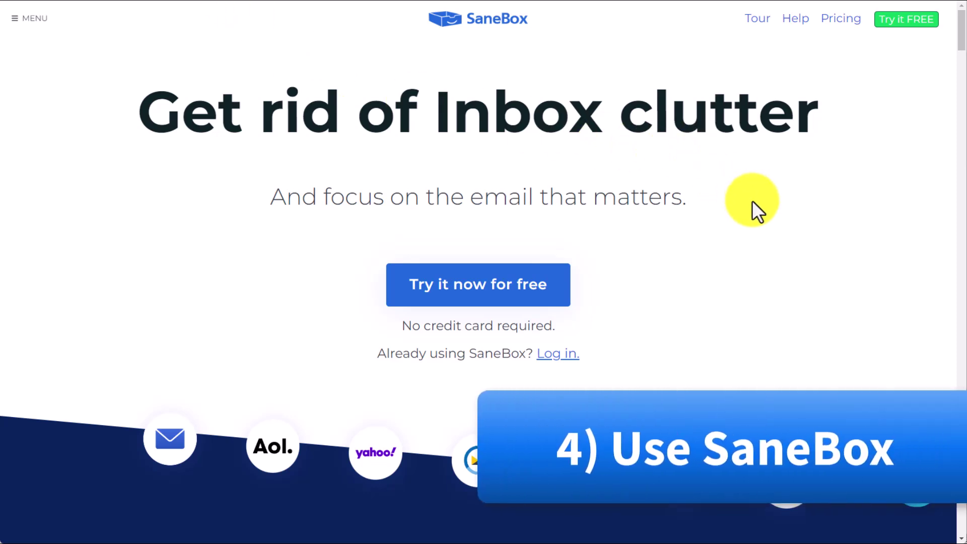
- Browse the SaneBox home page, then look through its Tour page
scroll(751, 201, down, 10)
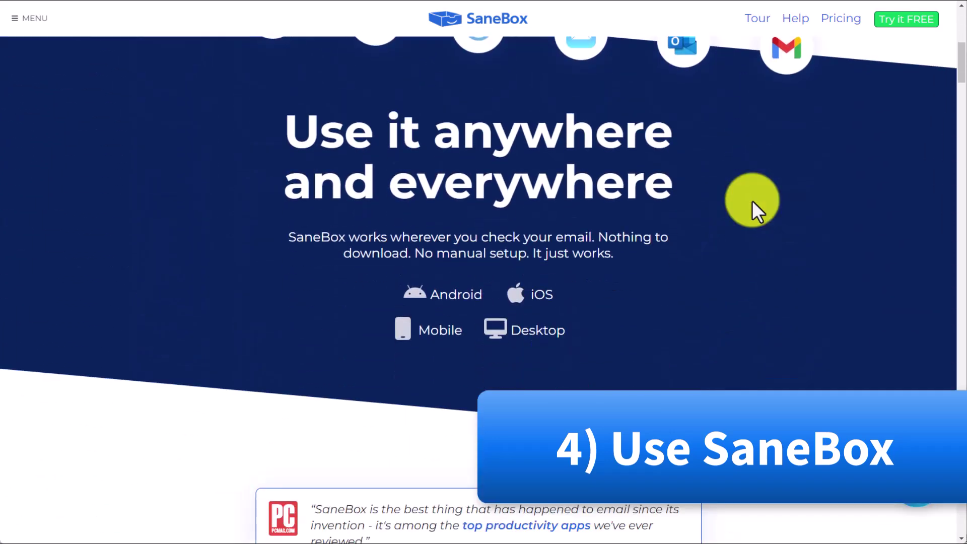
scroll(752, 201, down, 9)
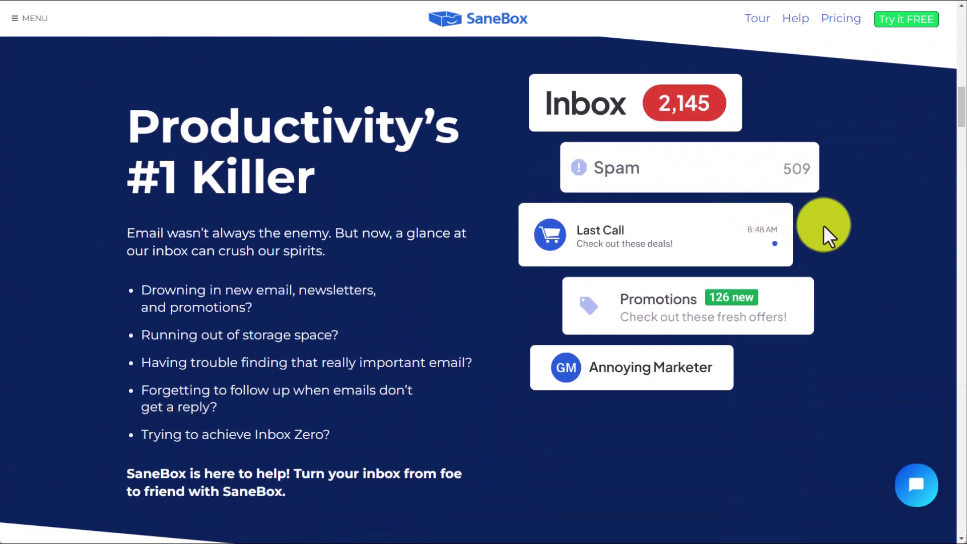
click(762, 20)
scroll(827, 210, down, 5)
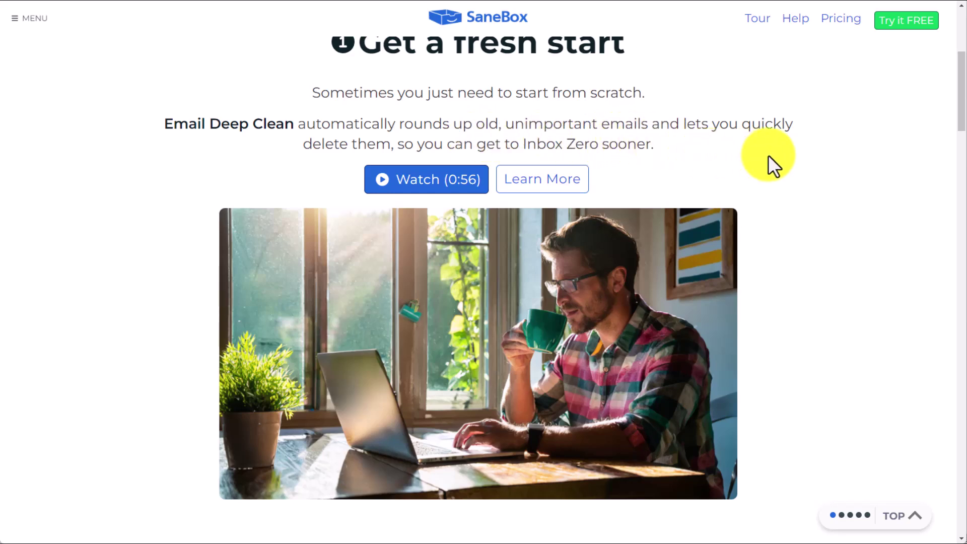
scroll(824, 190, down, 1)
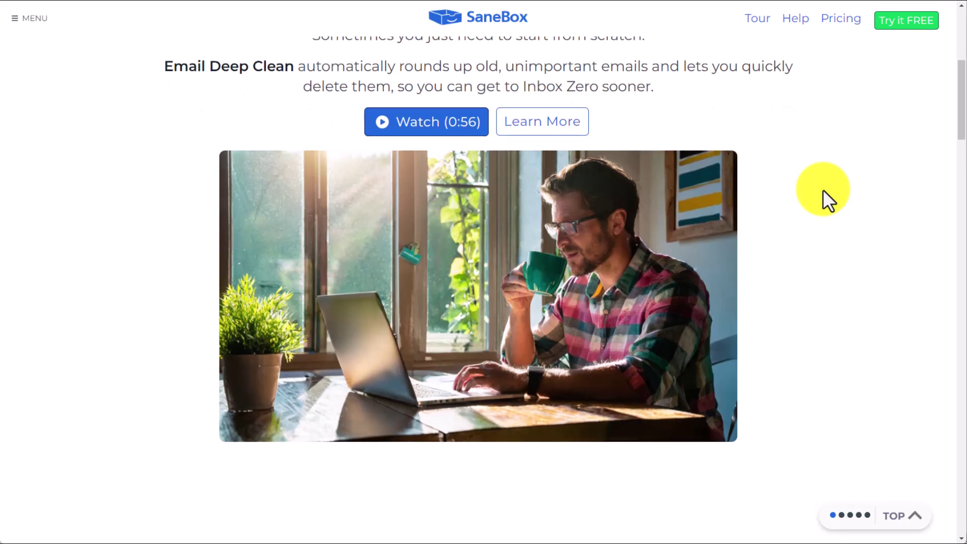
scroll(823, 189, up, 1)
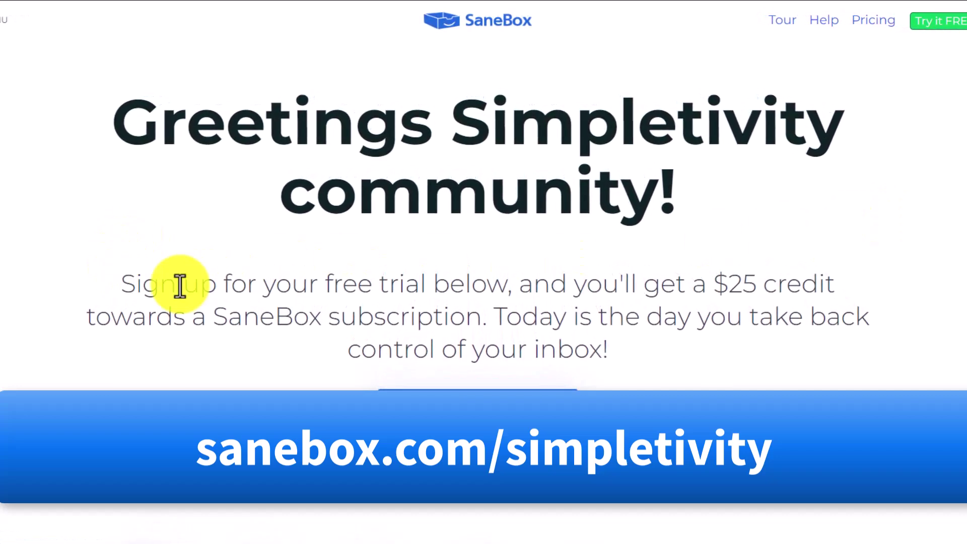
- Highlight the '$25 credit' offer text on the SaneBox page, then clear the highlight
drag(719, 293, 933, 285)
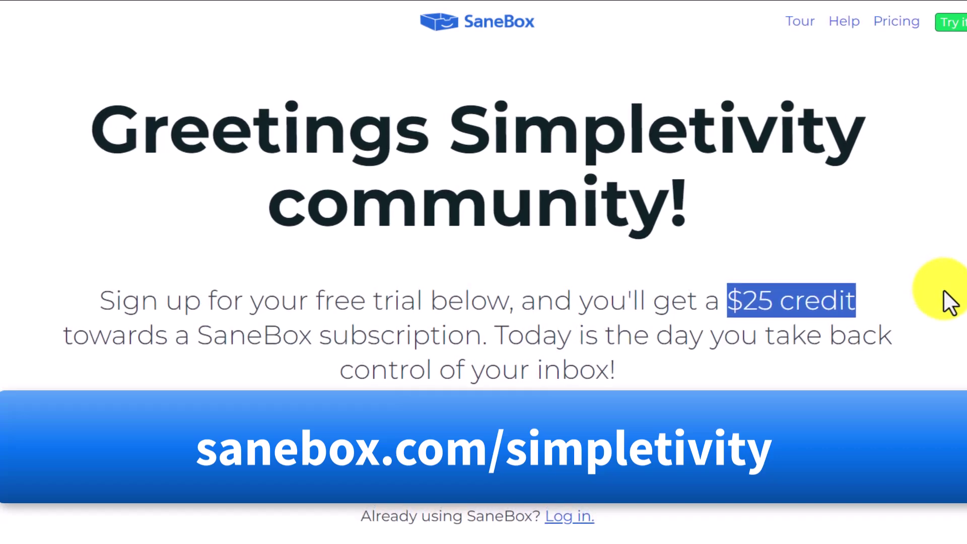
click(703, 327)
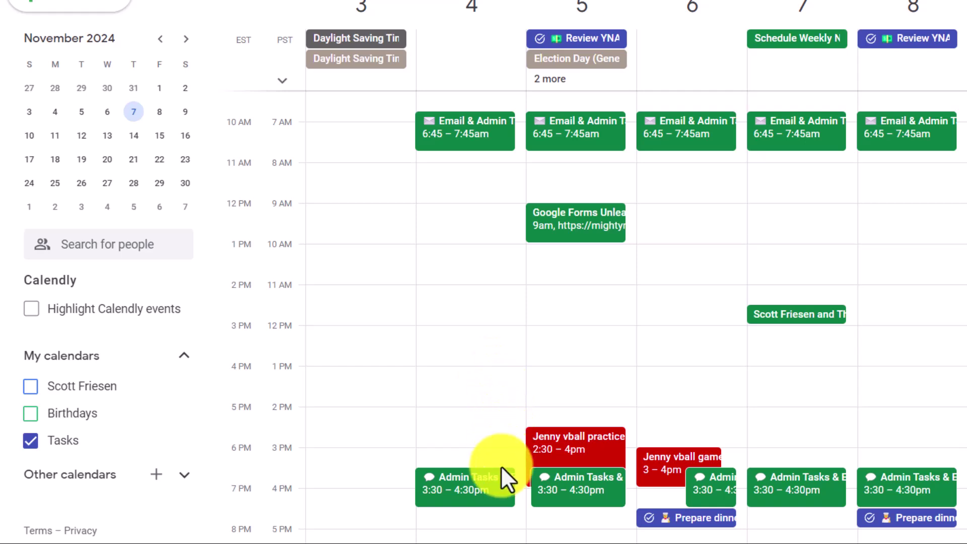
click(494, 493)
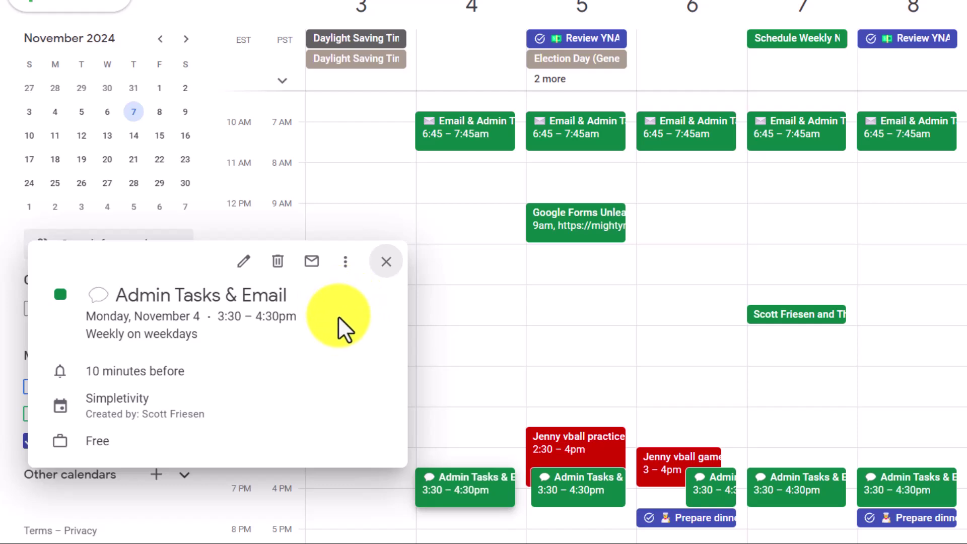
click(387, 263)
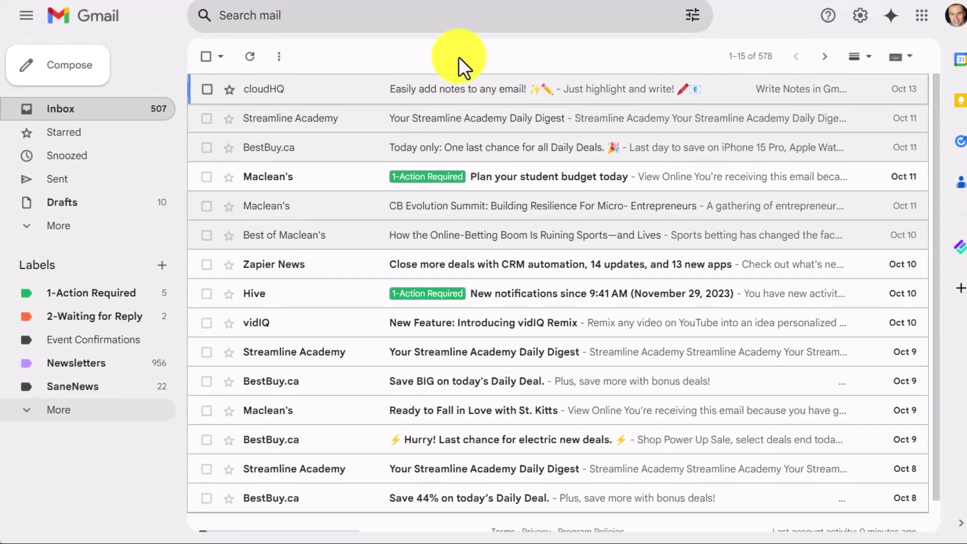
- Open the Streamline Academy Daily Digest email and view it from the top
click(335, 125)
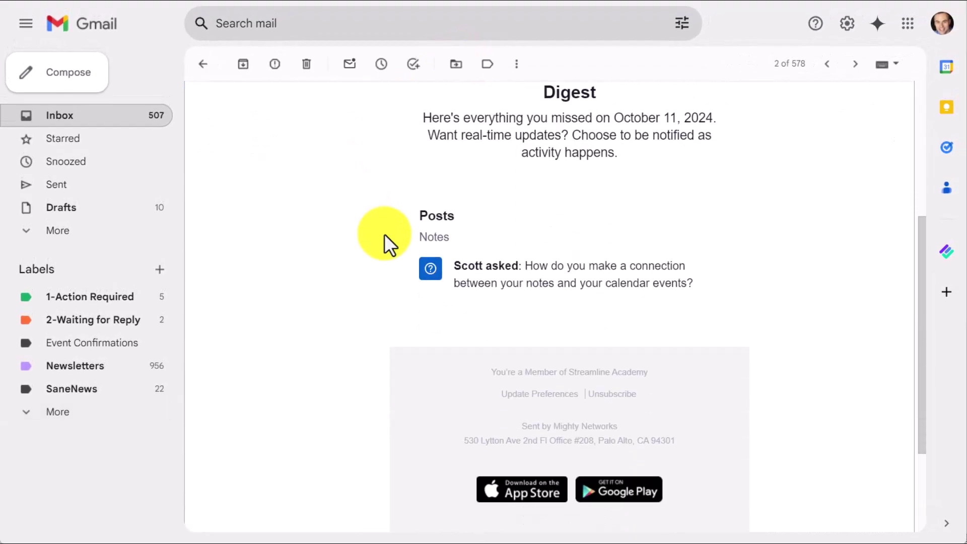
scroll(385, 233, up, 5)
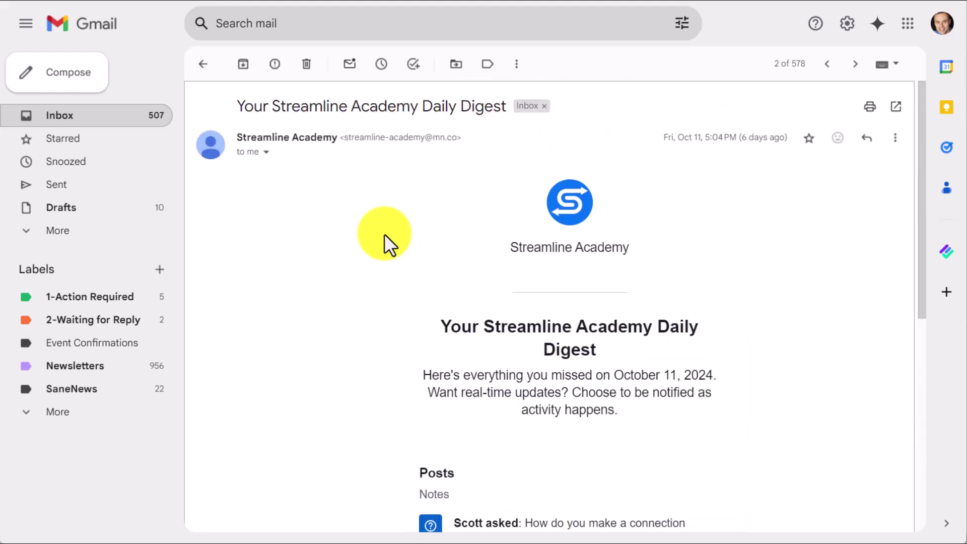
- Turn the digest email into a task titled 'Respond to this customer email', due Tomorrow
click(413, 64)
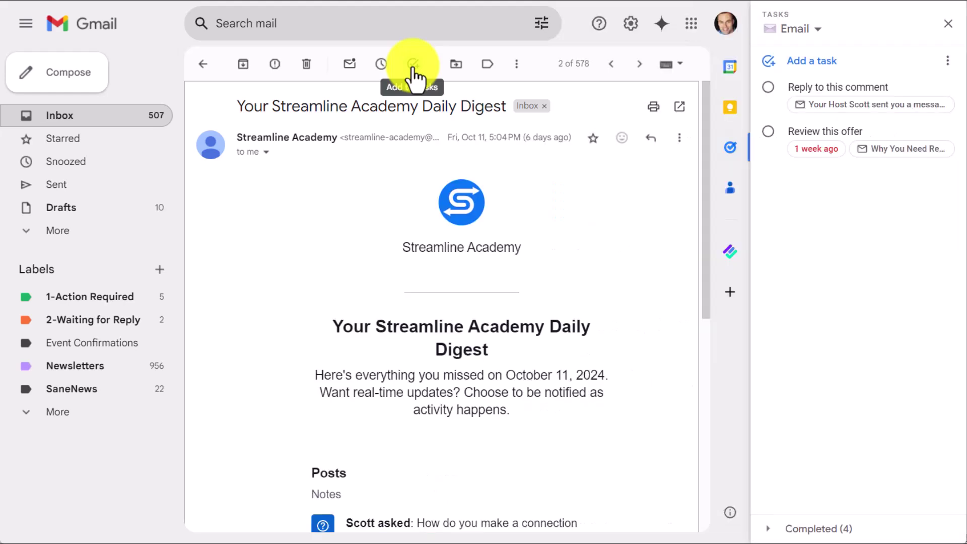
click(827, 318)
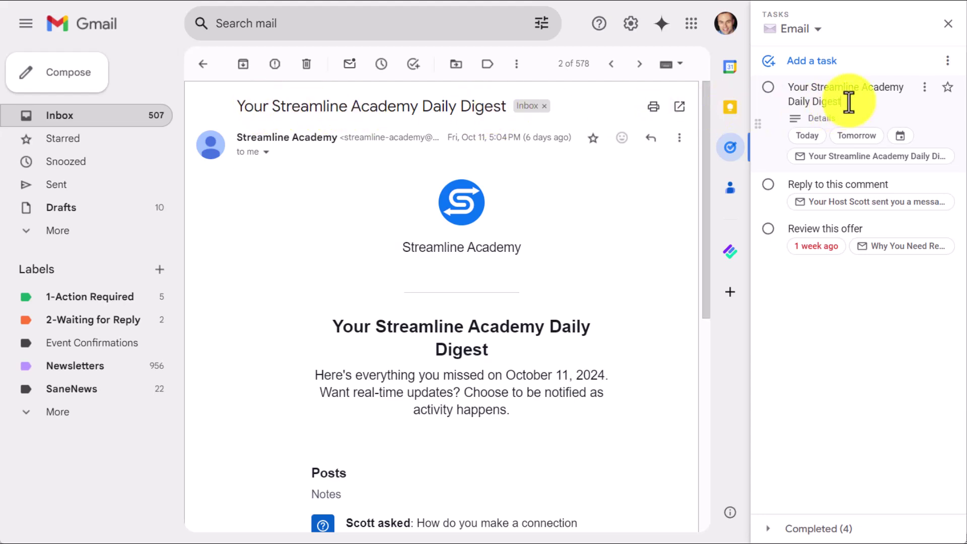
drag(849, 102, 782, 92)
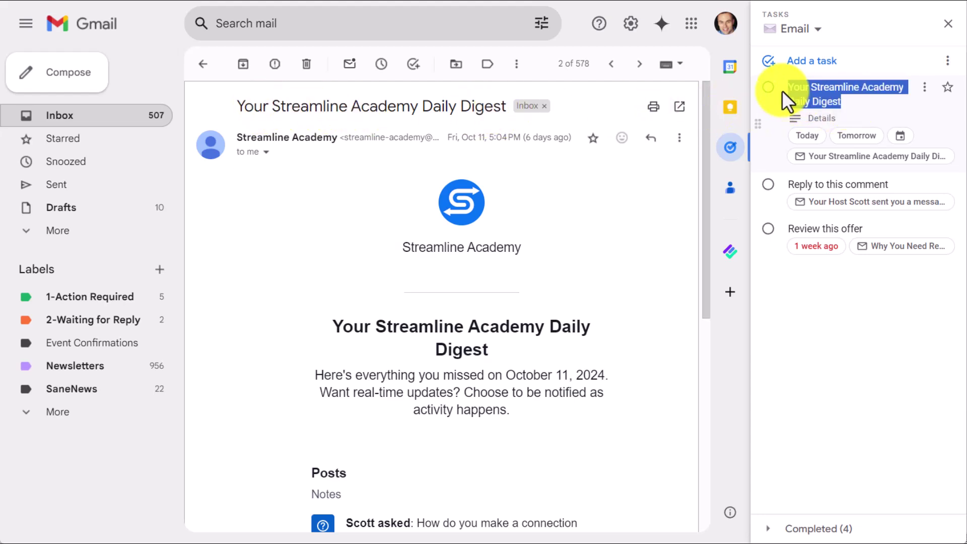
text(Re)
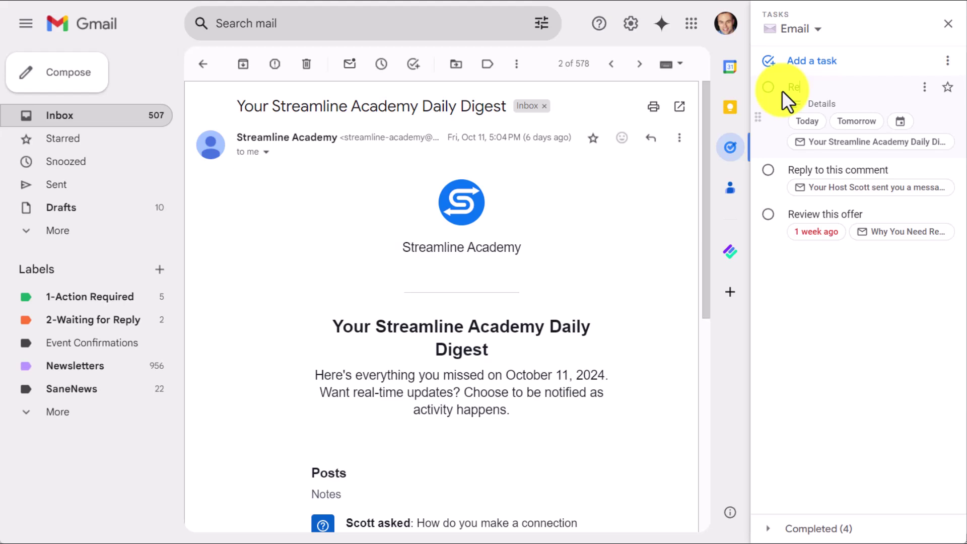
text(spond to this customer email)
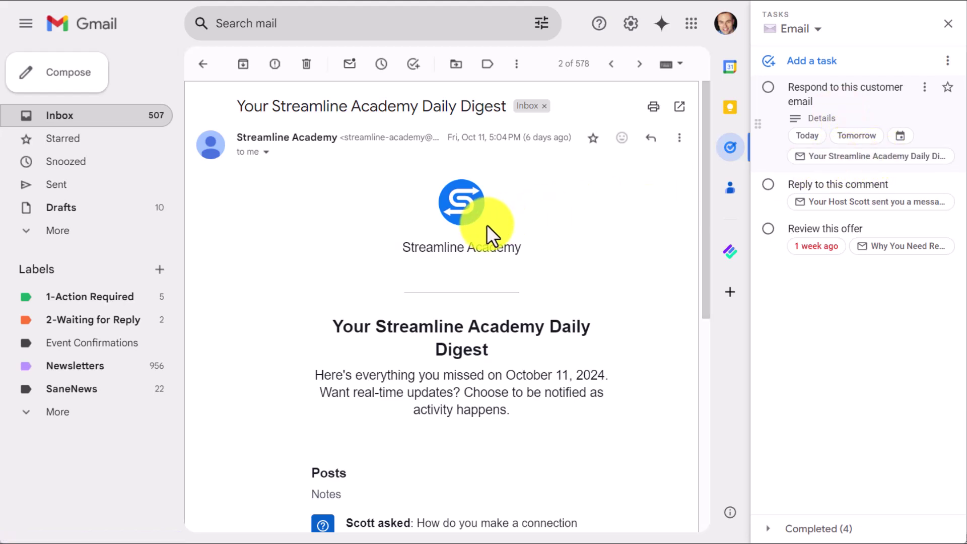
click(821, 120)
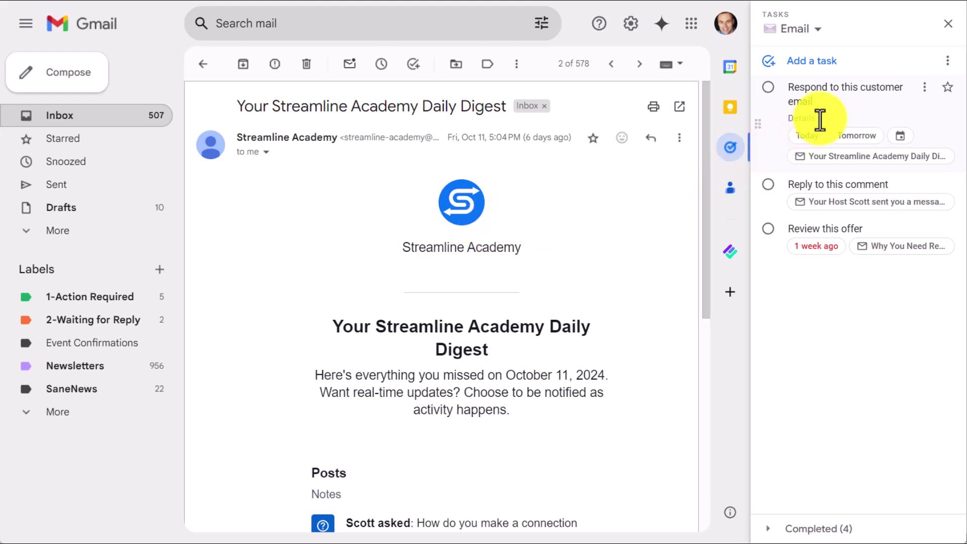
click(859, 138)
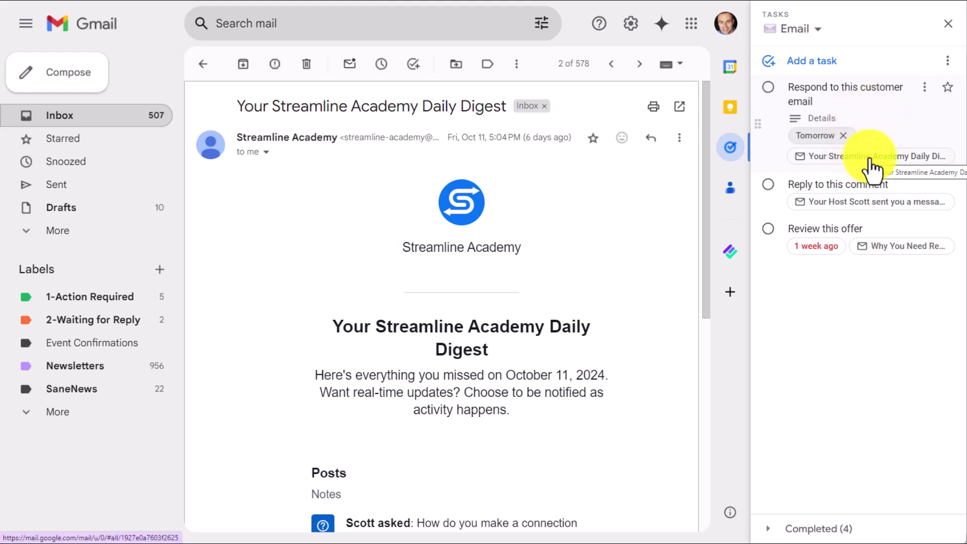
- Filter the inbox to 1-Action Required and open the customer task's linked email
click(97, 125)
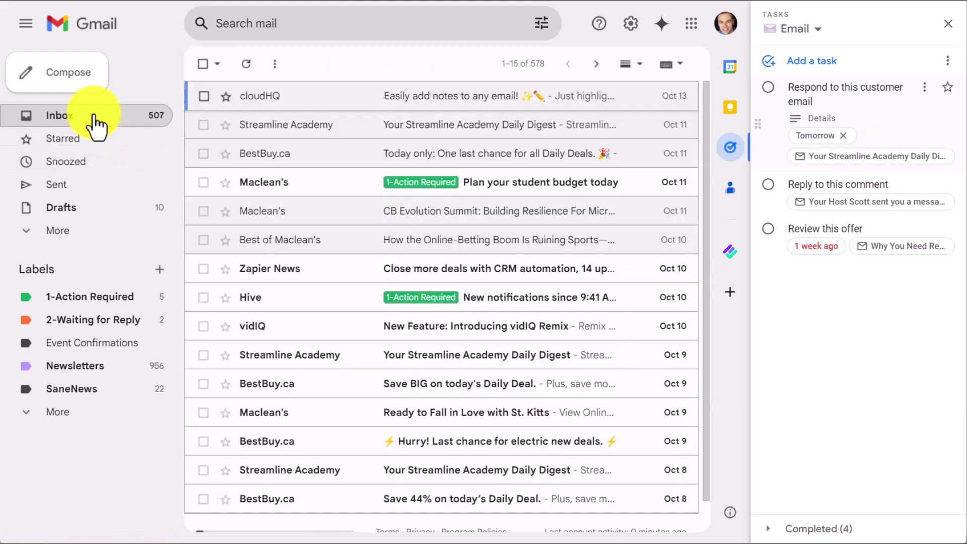
click(85, 302)
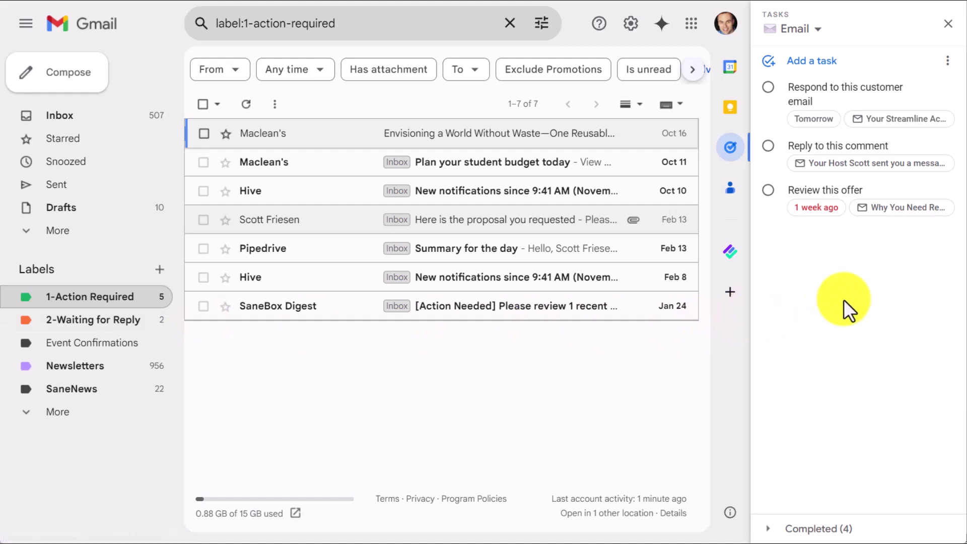
click(896, 124)
scroll(555, 282, down, 5)
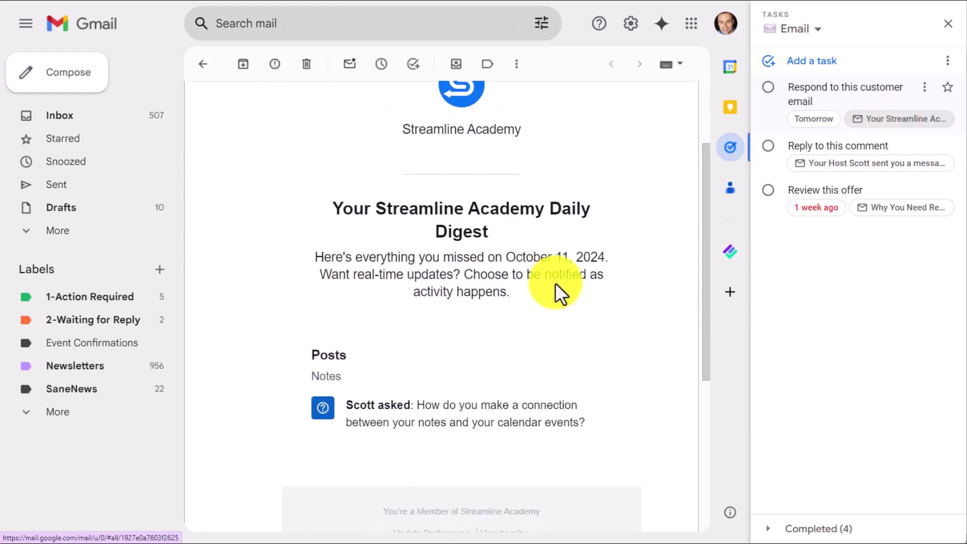
scroll(555, 283, up, 5)
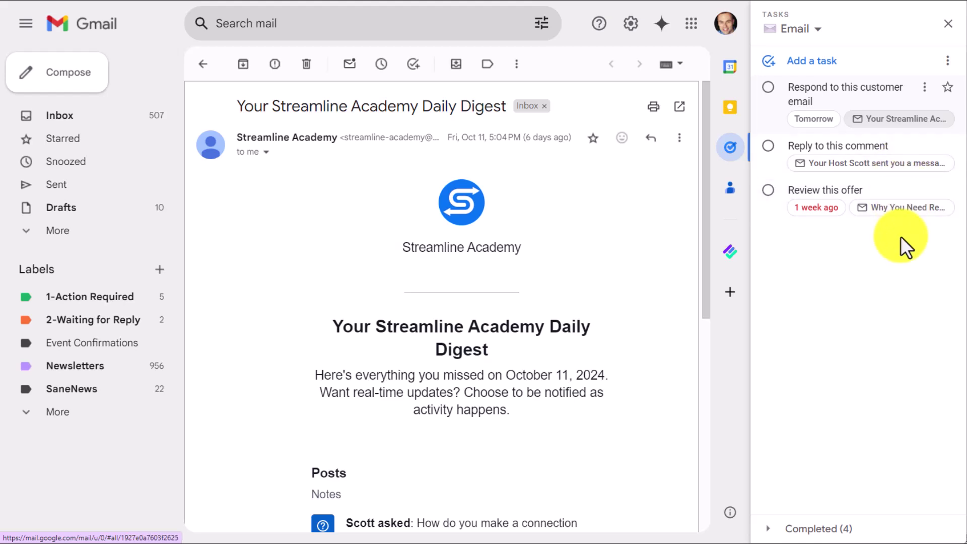
- Open the comment and offer tasks' linked emails, then mark 'Review this offer' done
click(875, 164)
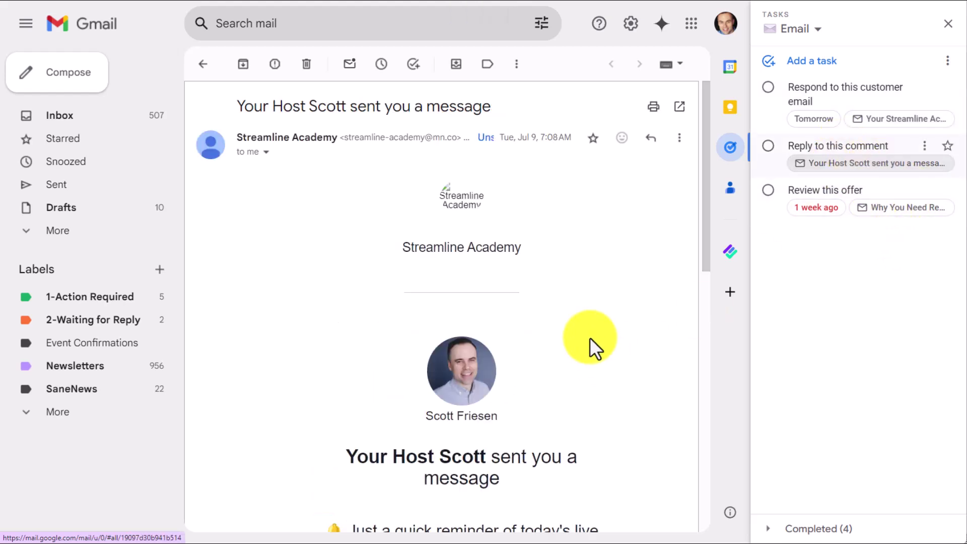
click(896, 207)
scroll(463, 327, down, 5)
scroll(466, 353, up, 5)
scroll(417, 252, down, 4)
scroll(420, 251, up, 4)
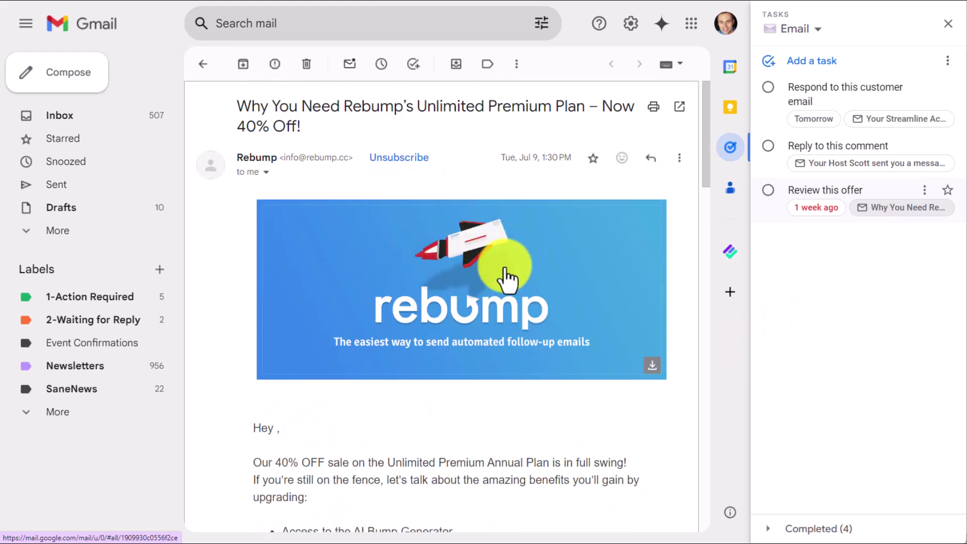
click(768, 191)
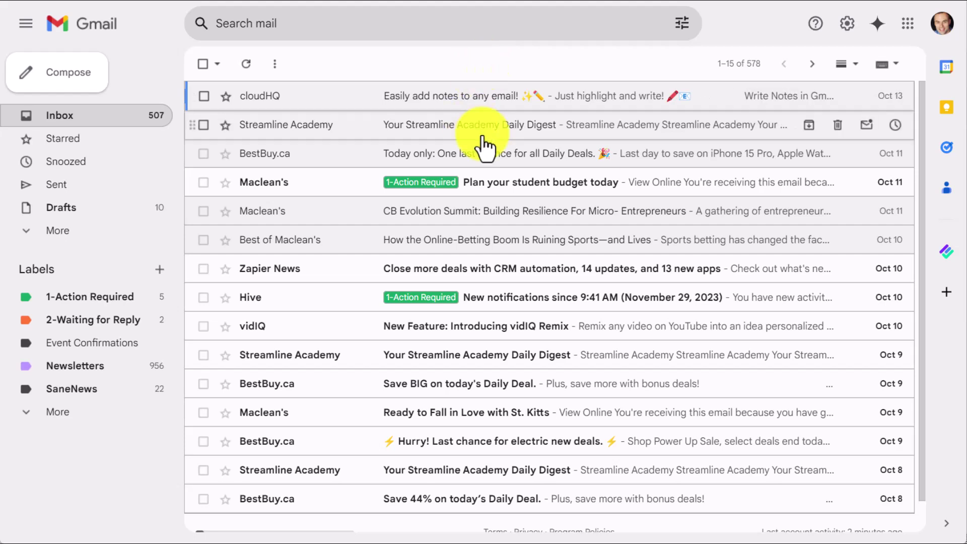
- Switch Keyboard shortcuts on in the General settings, then go back to Inbox
scroll(484, 234, down, 1)
scroll(541, 156, up, 1)
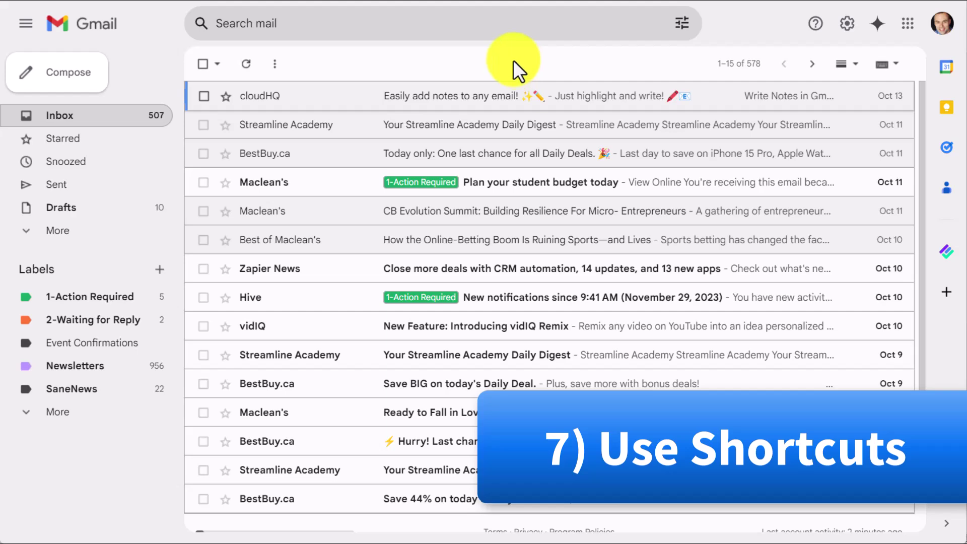
click(848, 25)
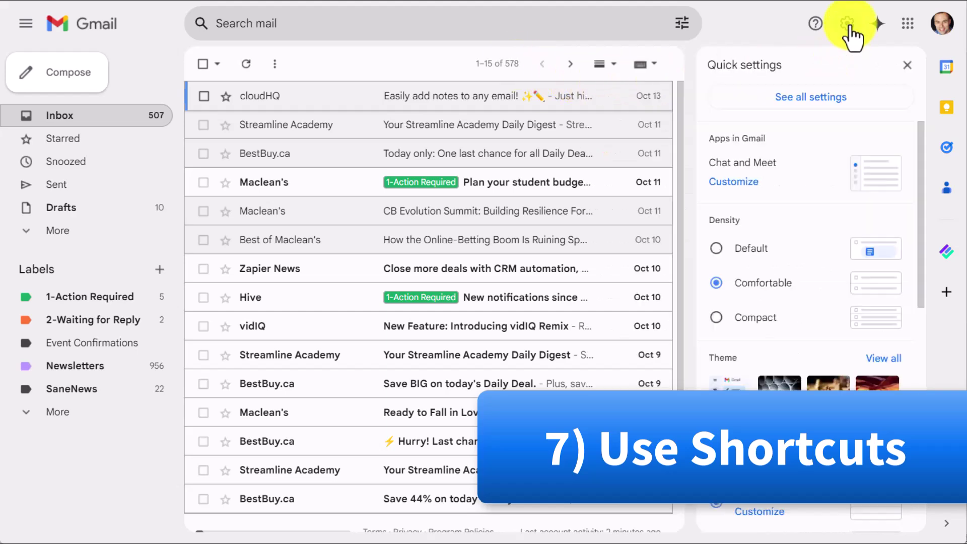
click(809, 98)
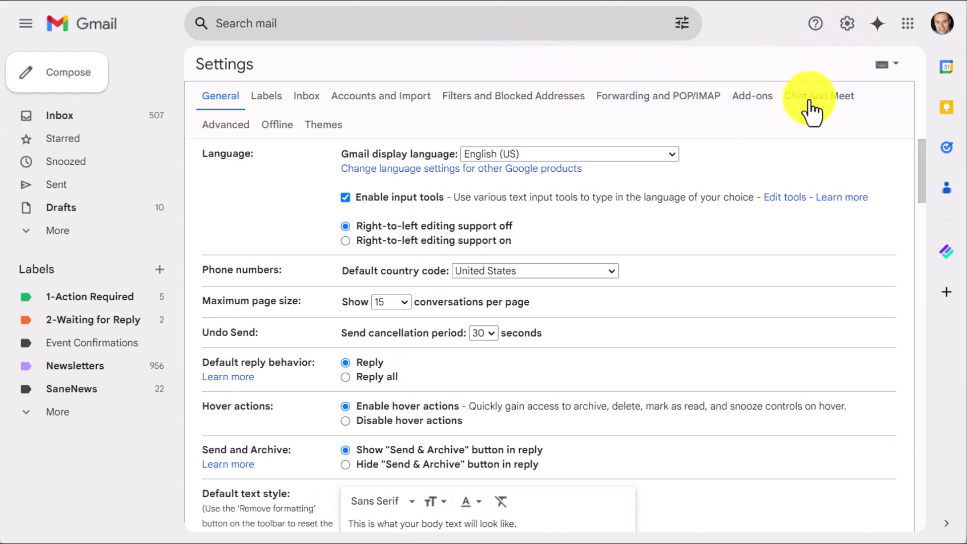
scroll(624, 322, down, 7)
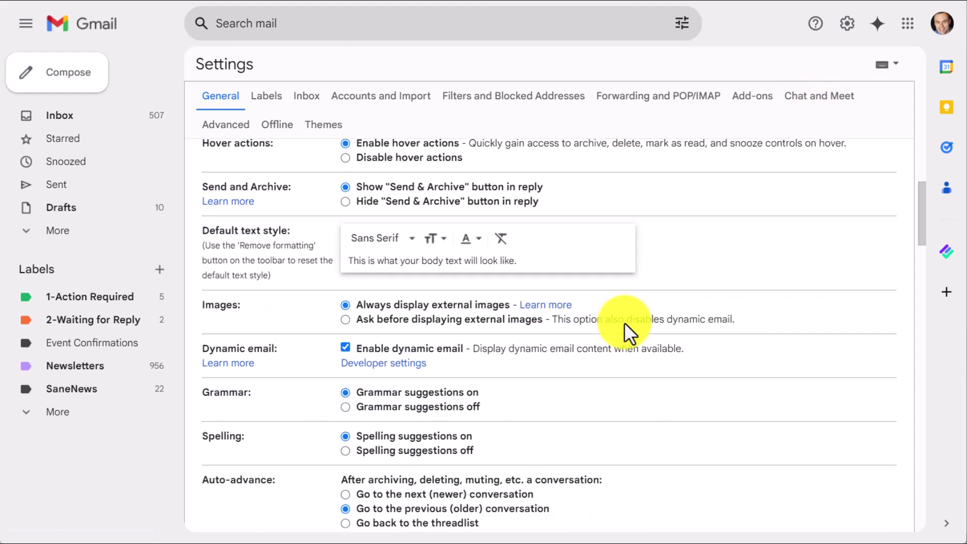
scroll(624, 322, down, 10)
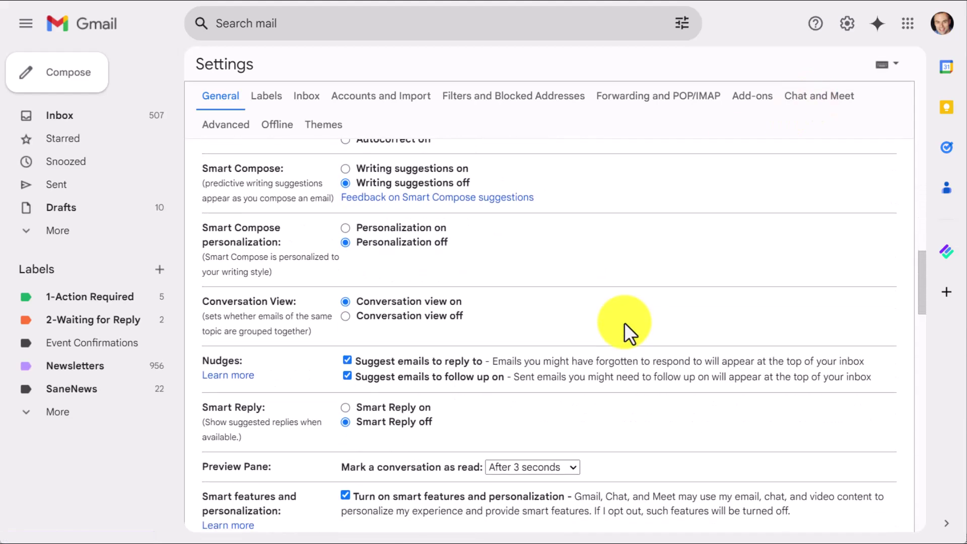
scroll(625, 322, down, 10)
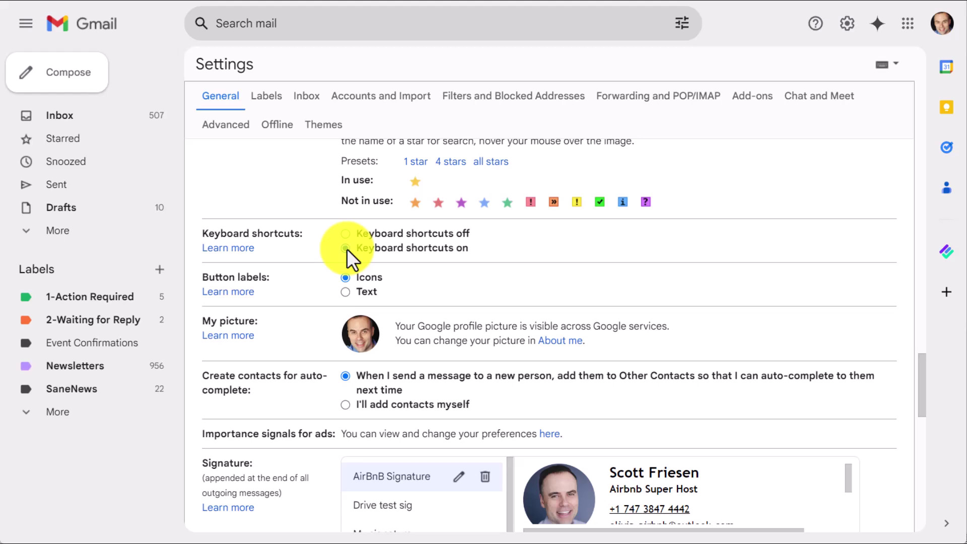
click(89, 123)
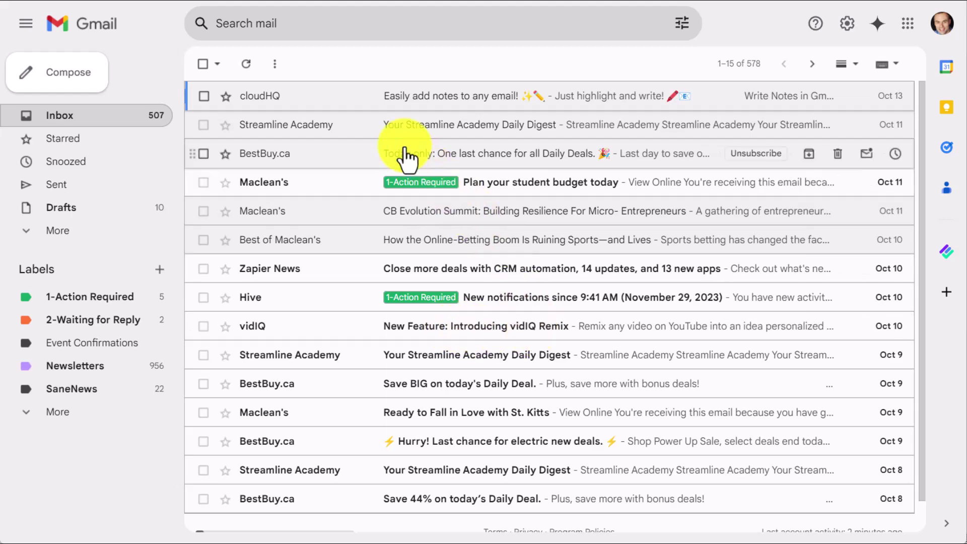
- Open the cloudHQ email and archive it and the next two emails with E
click(330, 96)
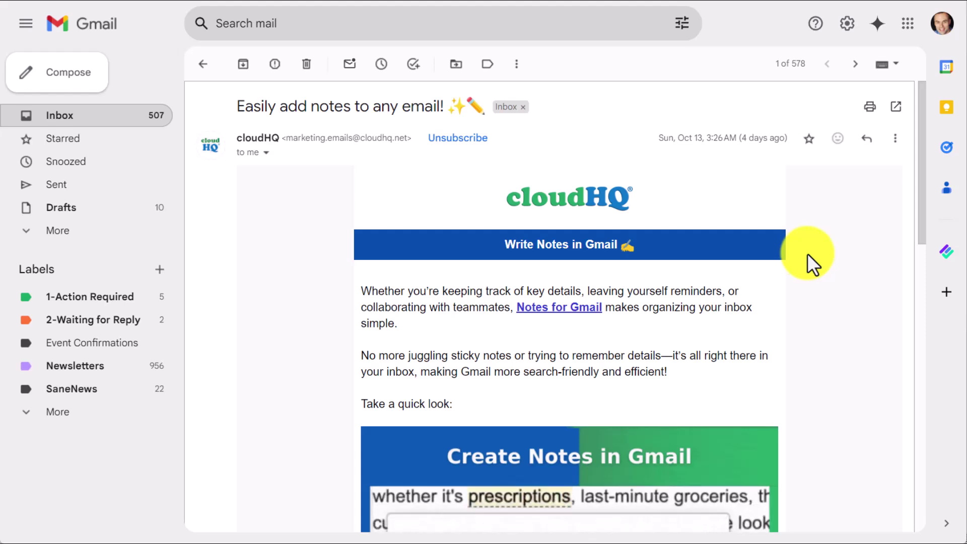
key(e)
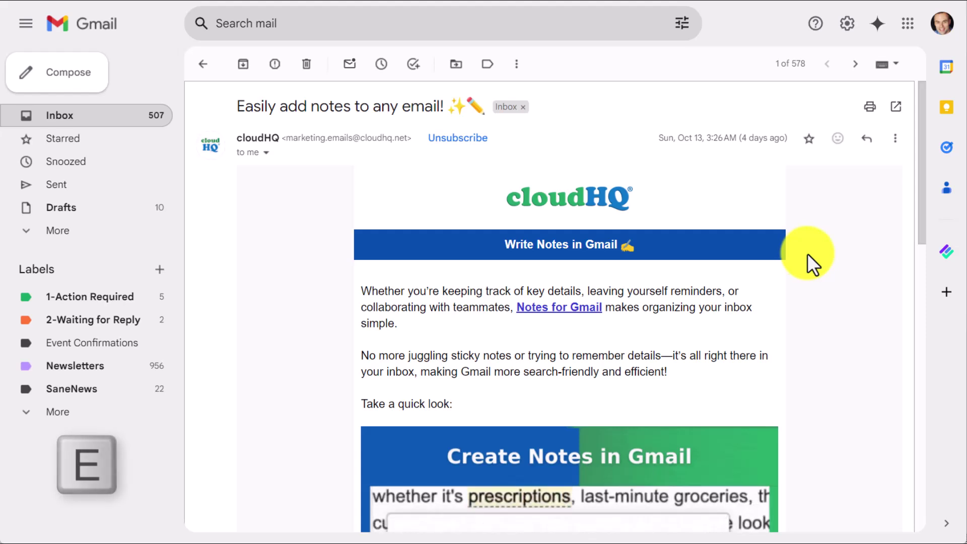
scroll(515, 317, down, 4)
scroll(515, 318, up, 4)
key(e)
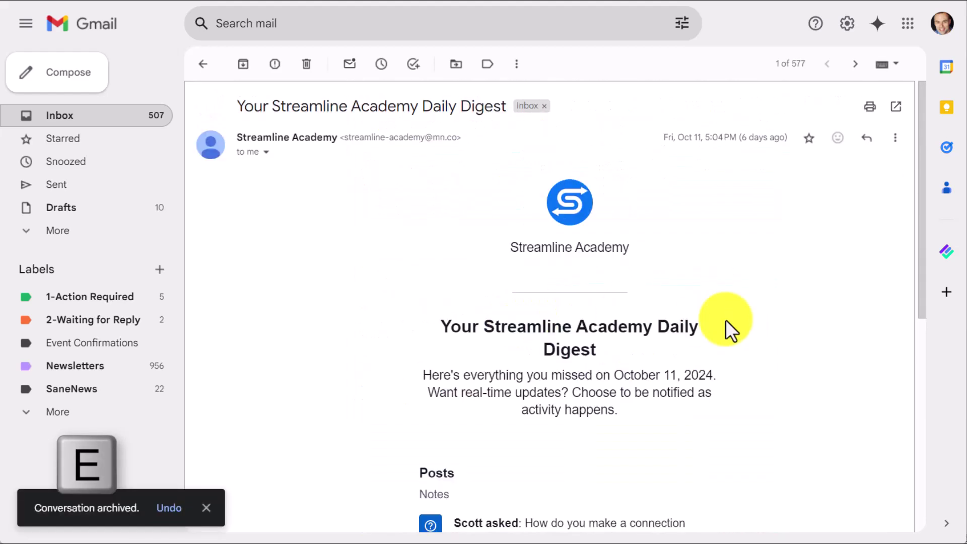
scroll(740, 319, down, 3)
key(e)
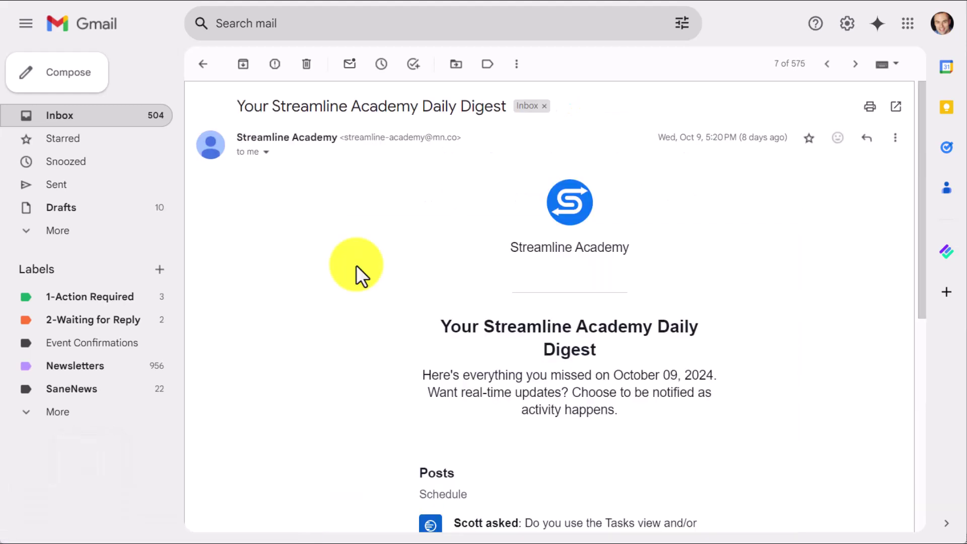
scroll(356, 265, down, 8)
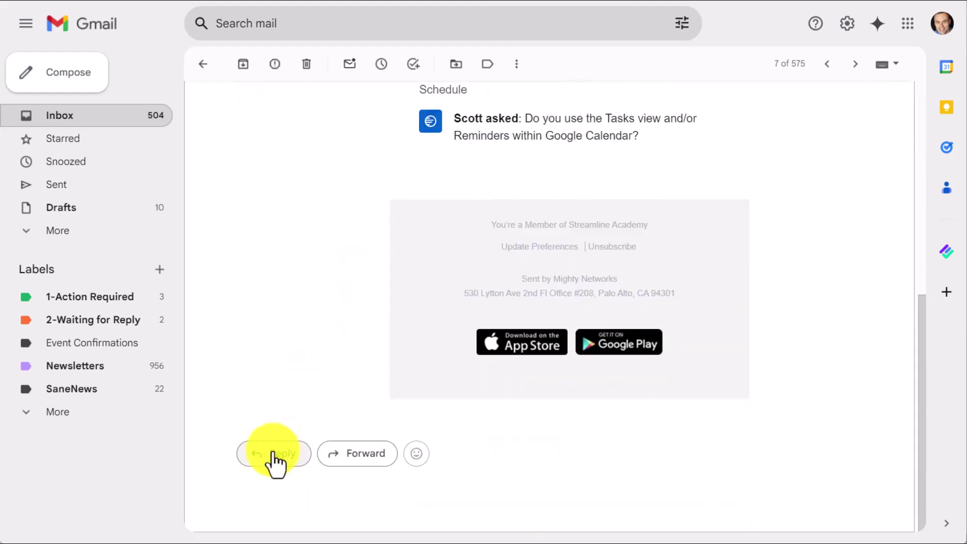
scroll(292, 425, up, 8)
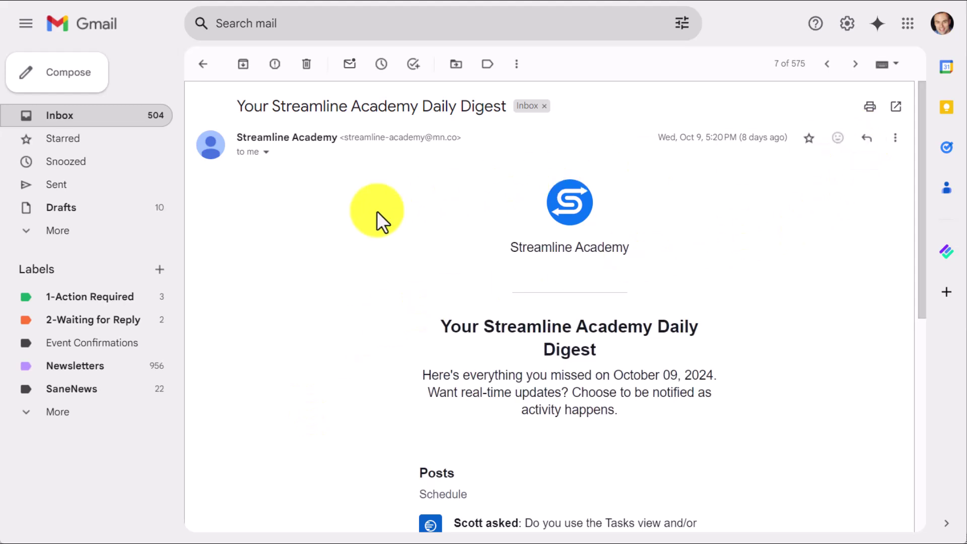
key(r)
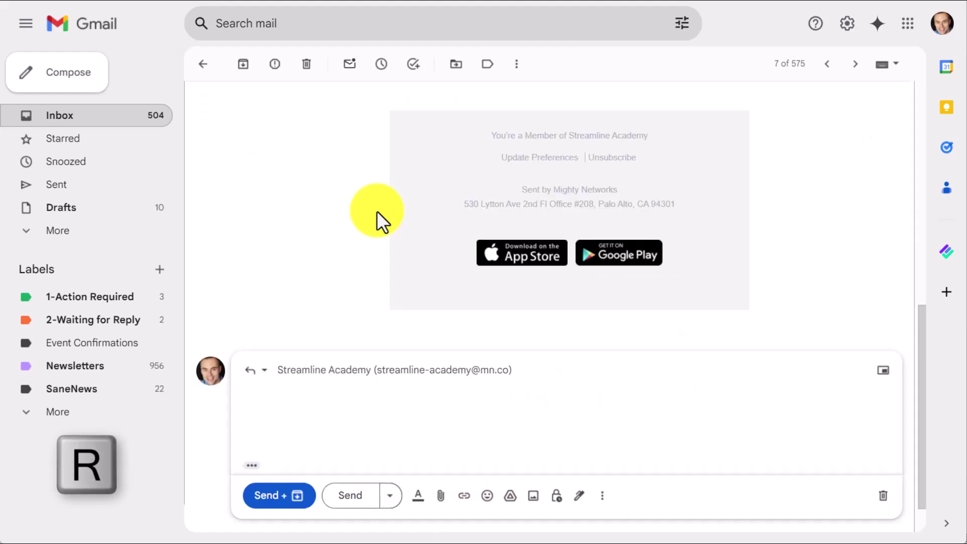
click(885, 503)
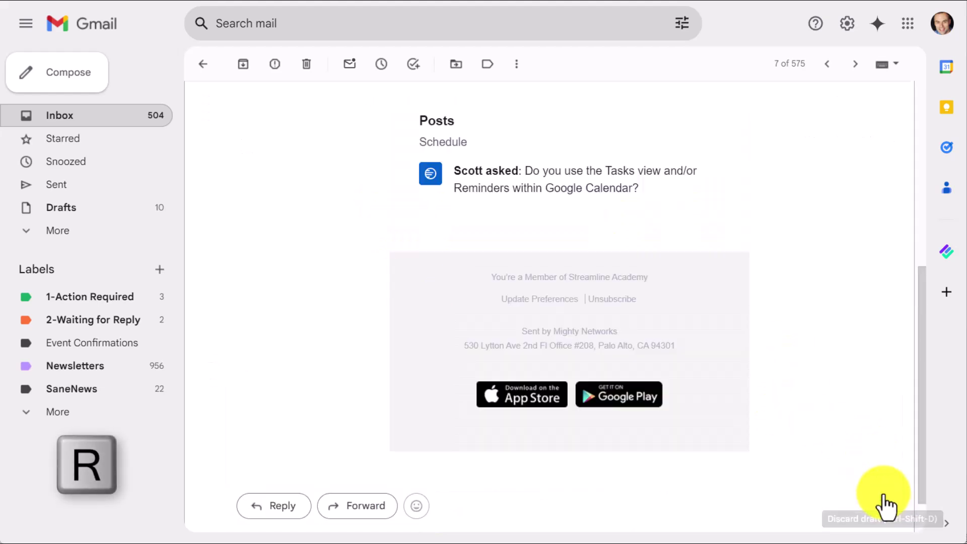
scroll(622, 338, up, 10)
key(r)
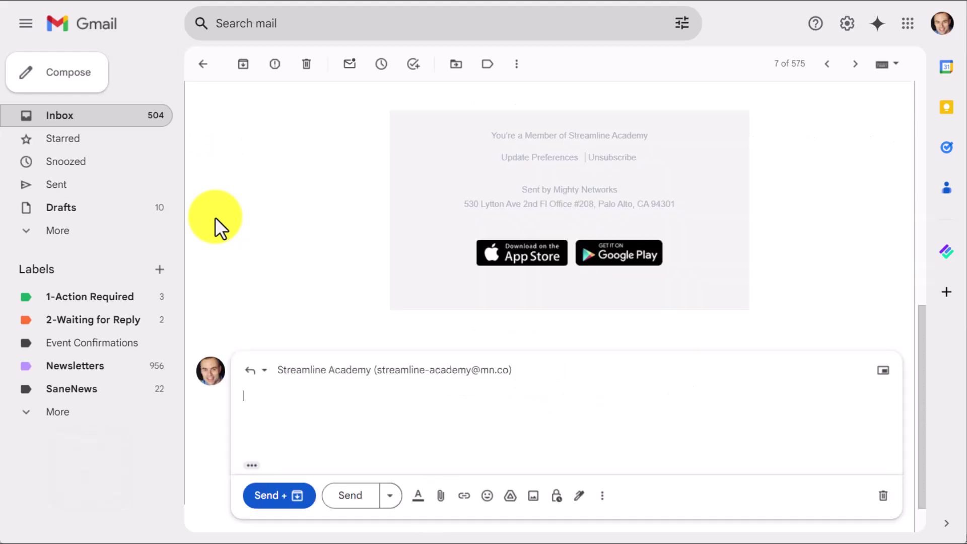
click(883, 499)
scroll(814, 219, up, 7)
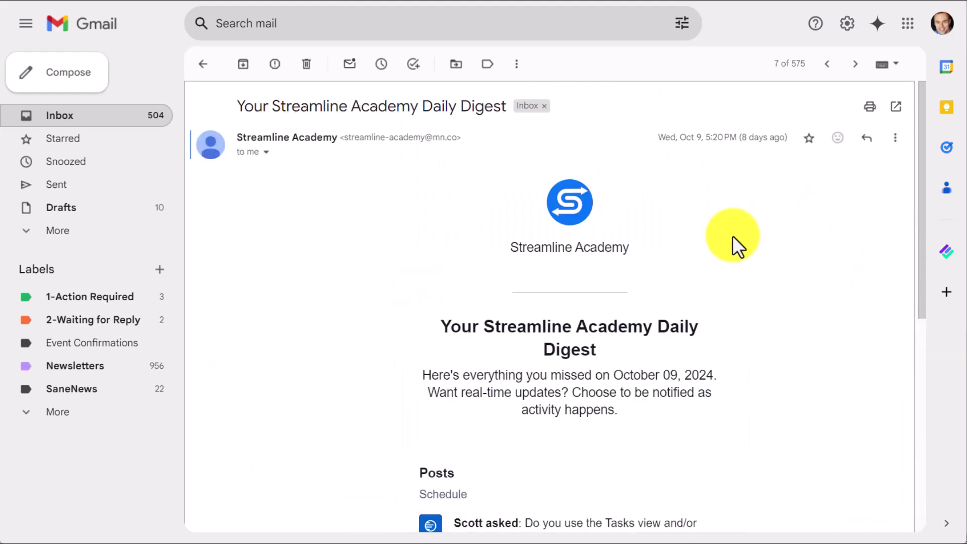
key(a)
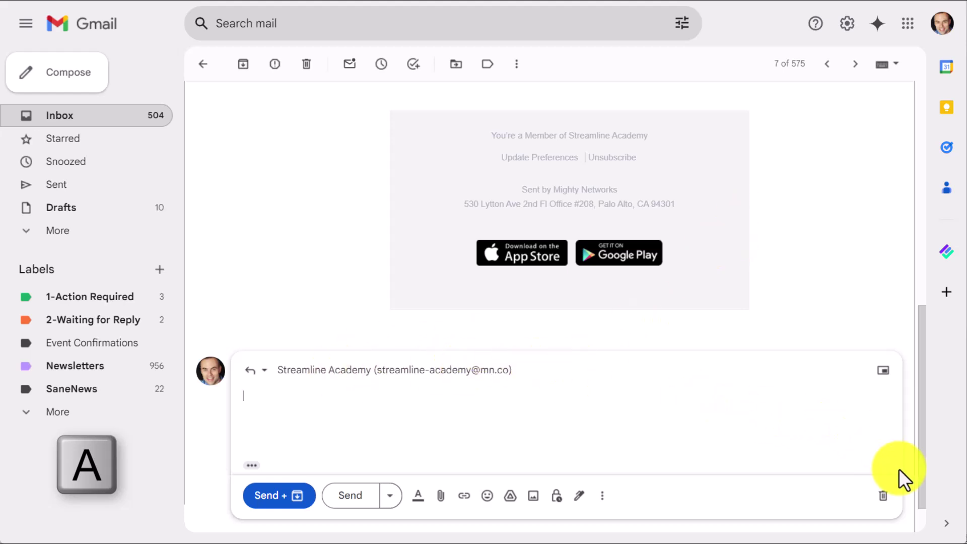
click(884, 499)
scroll(675, 302, up, 7)
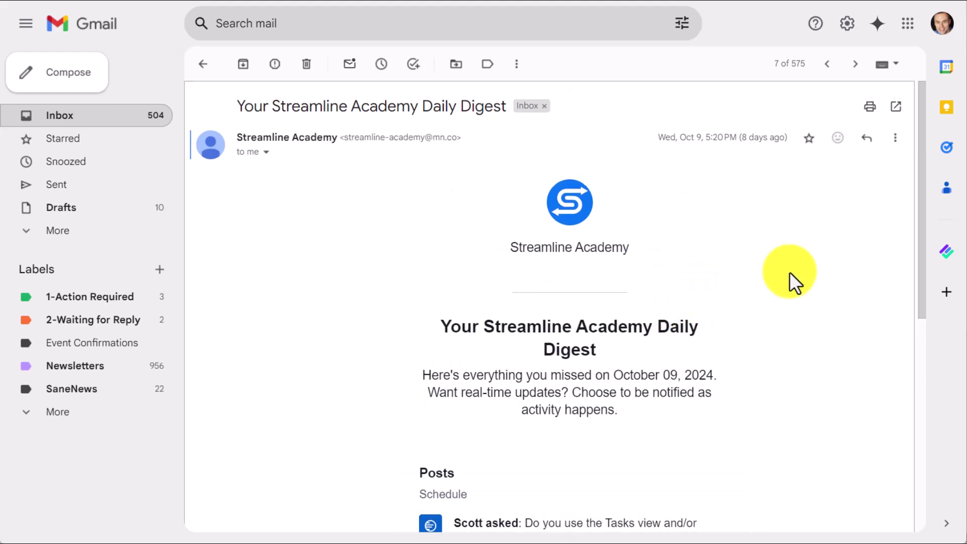
key(f)
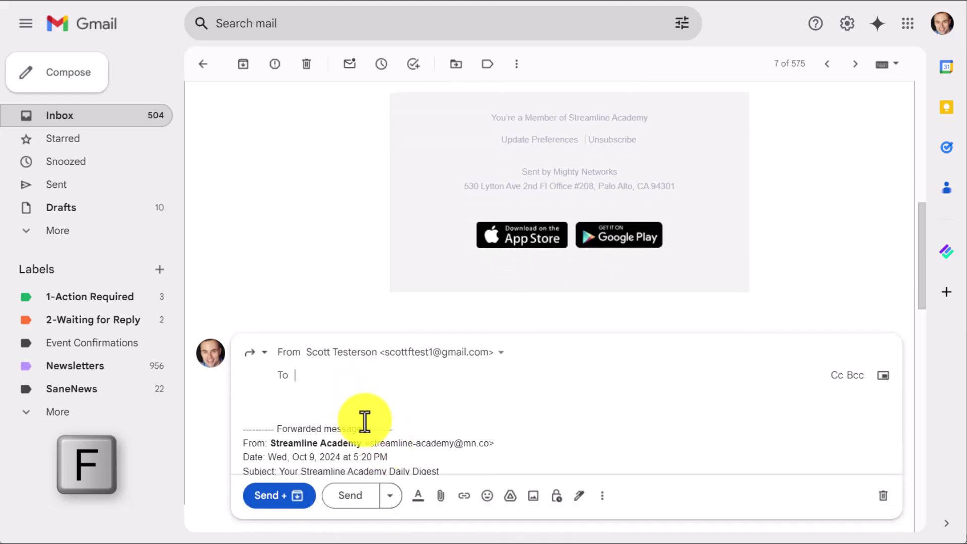
click(883, 496)
- Return to the inbox list and close the empty New Message window
click(116, 121)
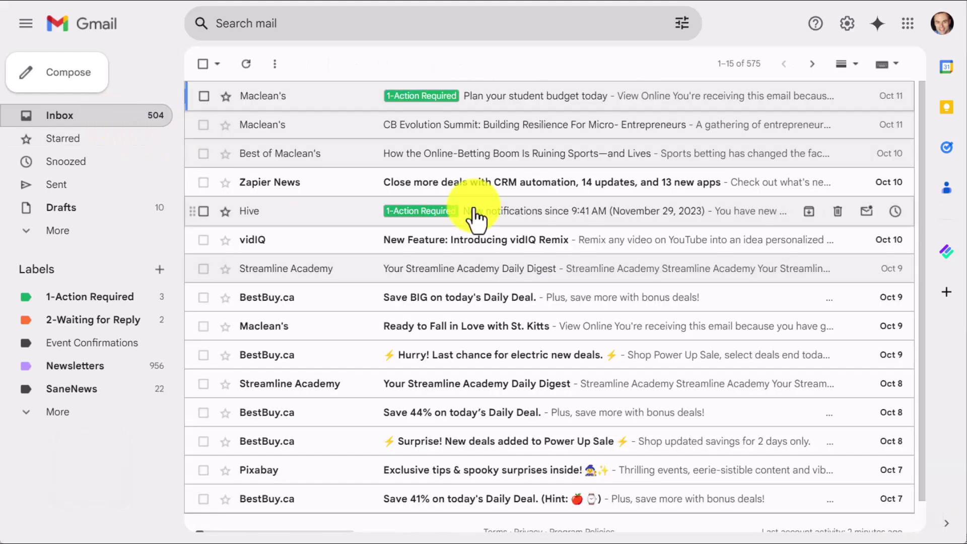
scroll(476, 212, down, 1)
scroll(476, 217, up, 1)
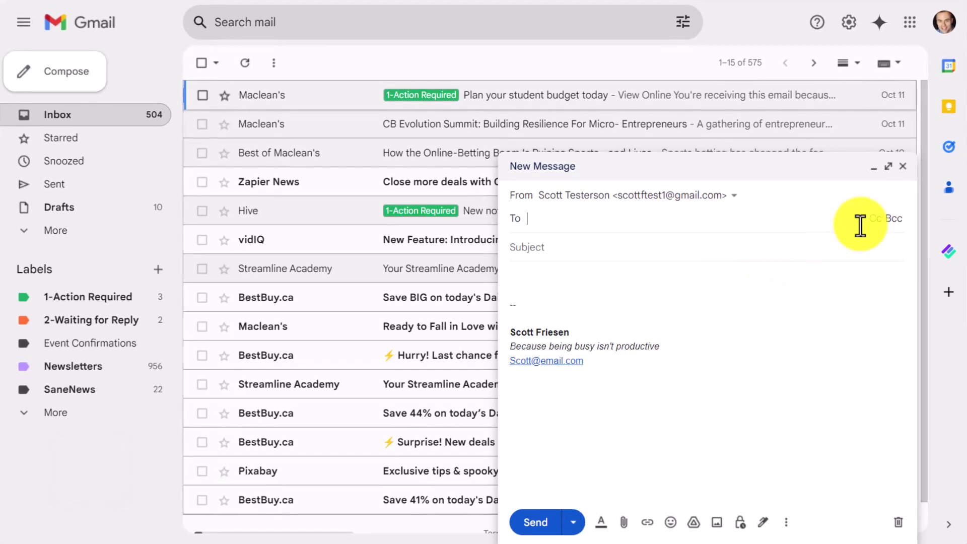
click(900, 167)
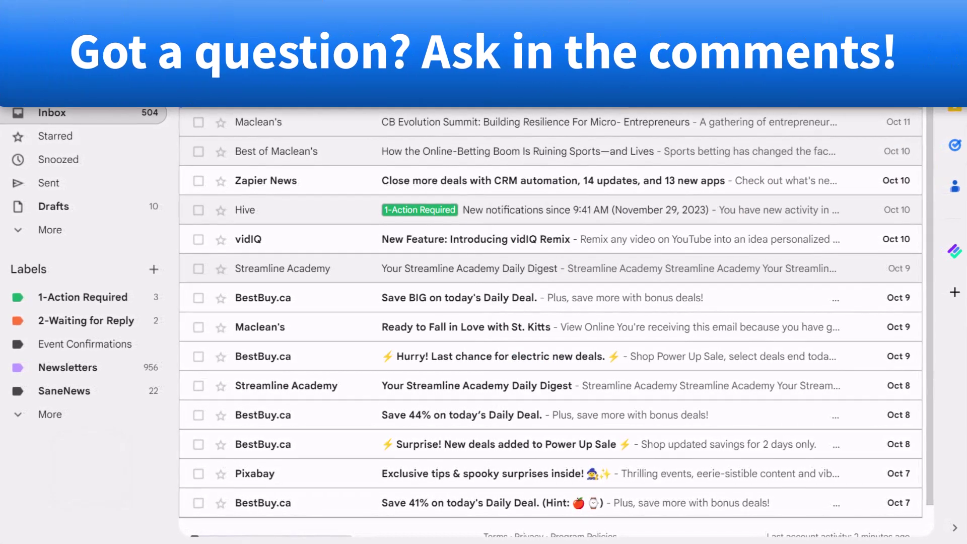